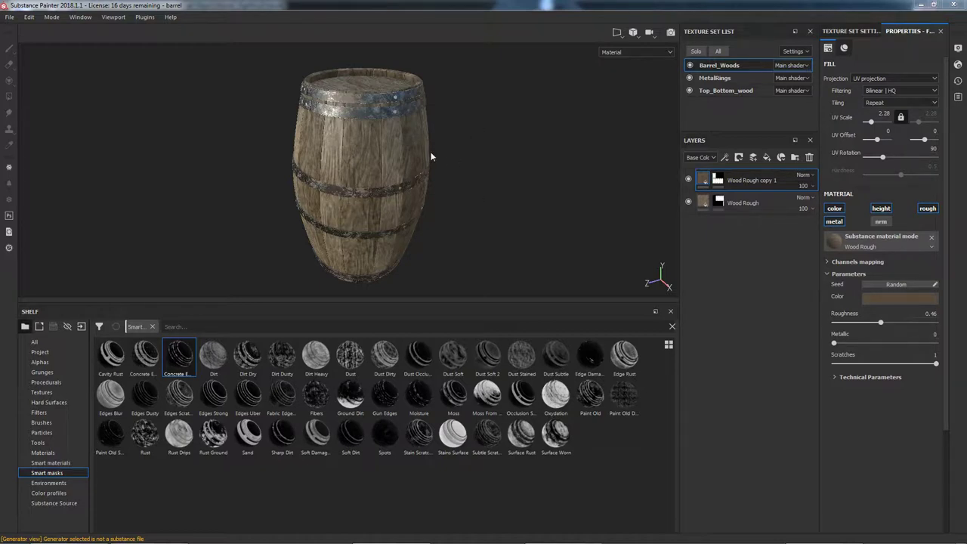
- Inspect the barrel's wooden top, side planks and metal rings up close, and check the Top_Bottom_wood texture set's layers
alt+drag(373, 155, 488, 132)
key(shift)
alt+middle_drag(492, 153, 433, 198)
scroll(311, 137, up, 2)
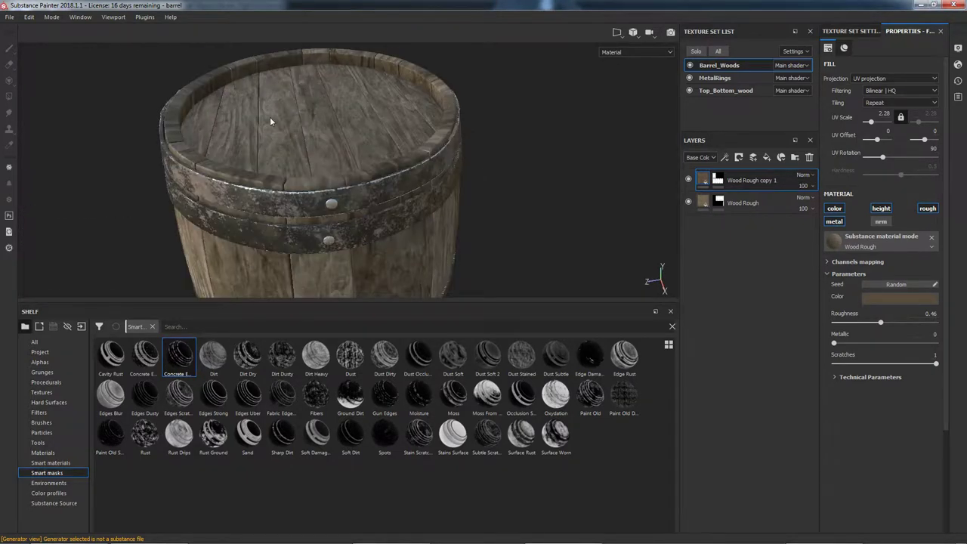
scroll(306, 175, down, 1)
alt+drag(305, 180, 503, 205)
scroll(465, 211, down, 3)
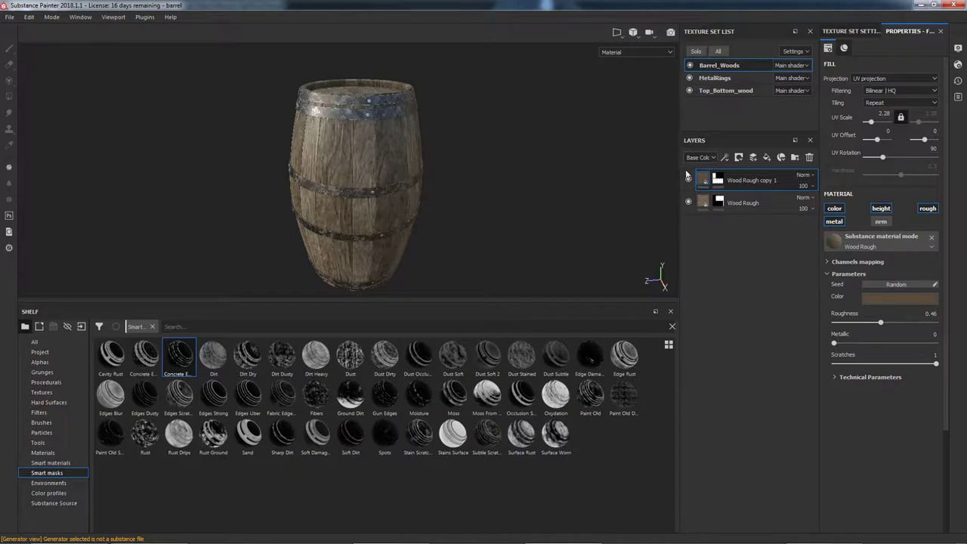
click(722, 92)
mouse_move(408, 118)
alt+mouse_down()
mouse_move(403, 200)
mouse_move(399, 133)
alt+mouse_up()
scroll(369, 209, up, 5)
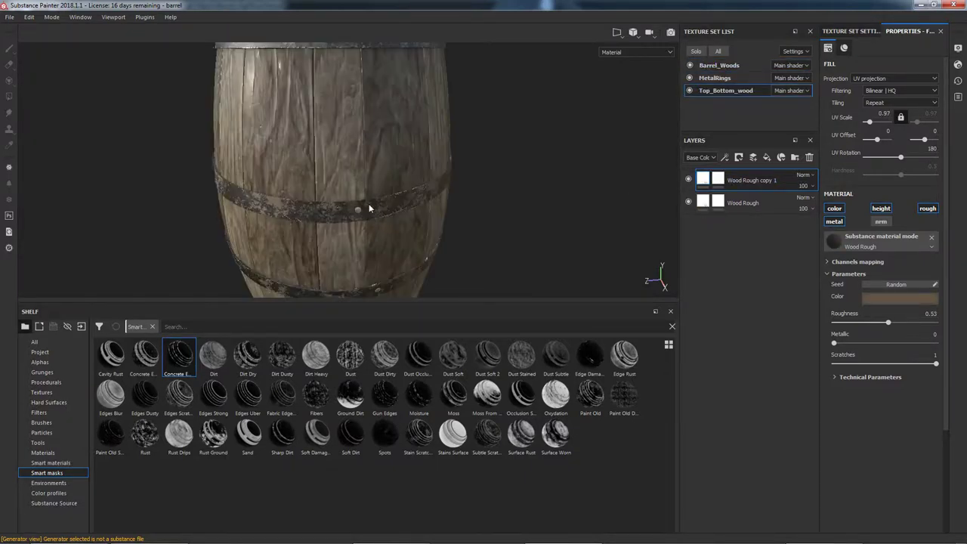
scroll(370, 209, up, 2)
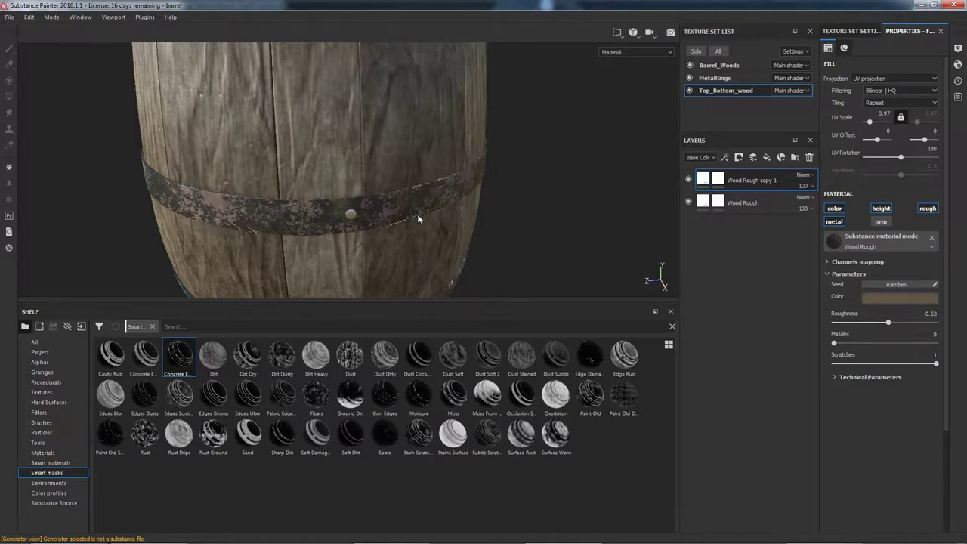
- Group the two Wood Rough layers of the Barrel_Woods texture set in a new folder named Wood Base and collapse it
click(723, 65)
click(795, 157)
drag(752, 202, 730, 185)
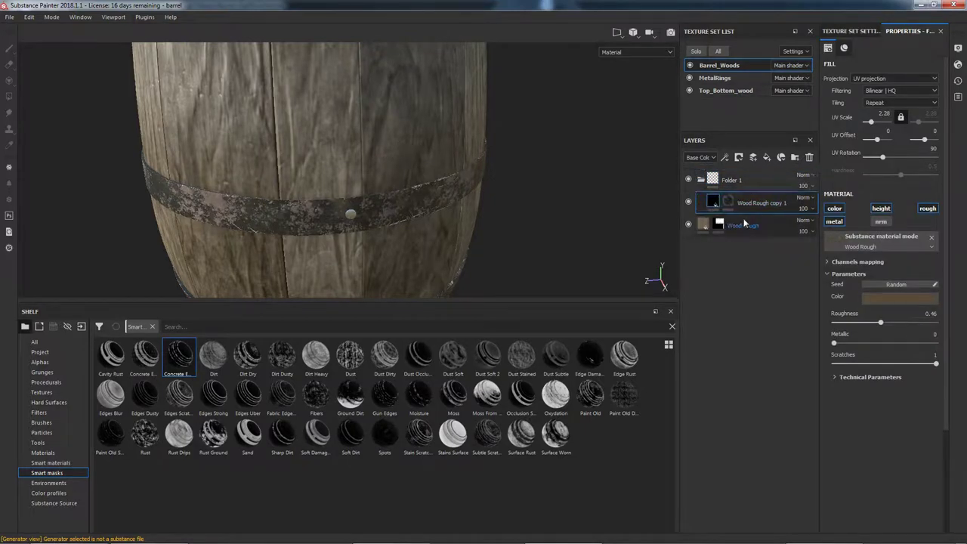
double_click(733, 180)
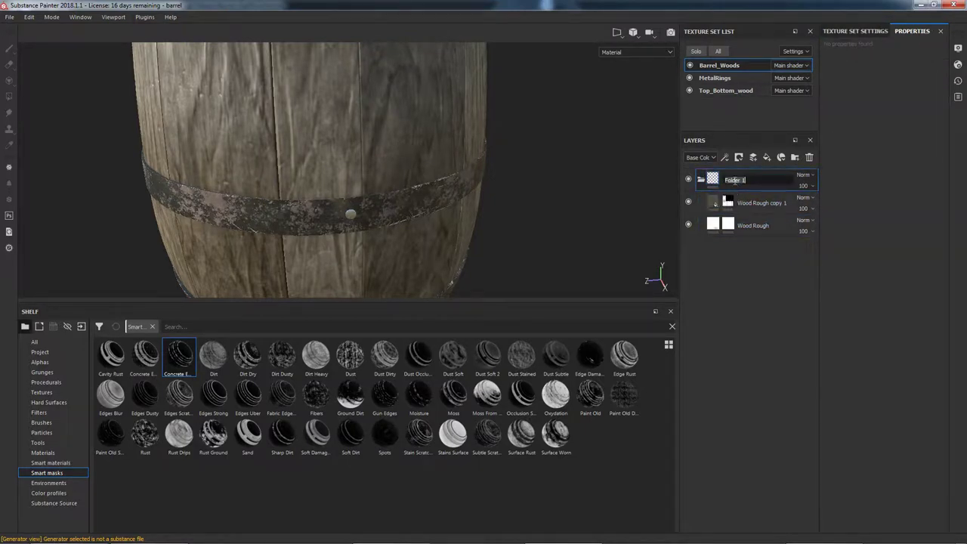
text(Wood)
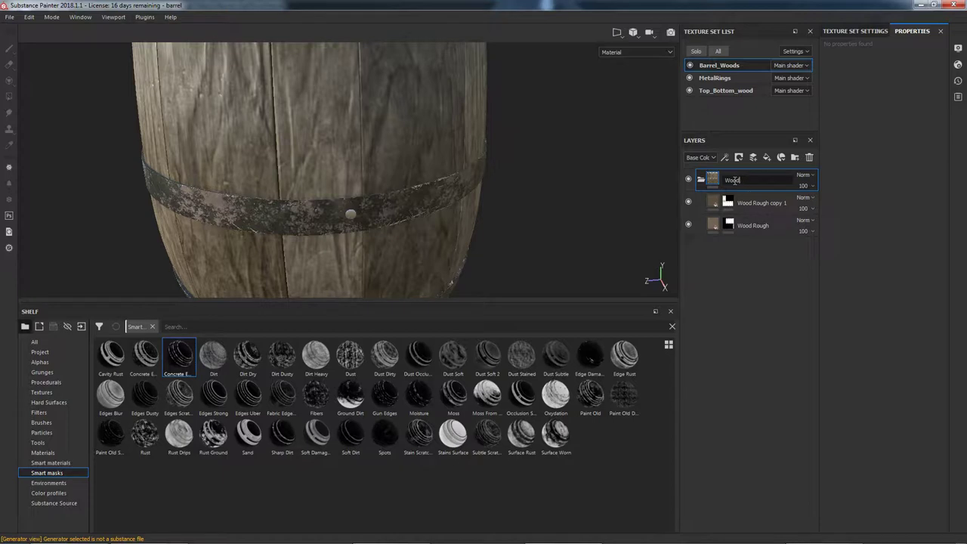
text( Base)
key(Return)
click(702, 181)
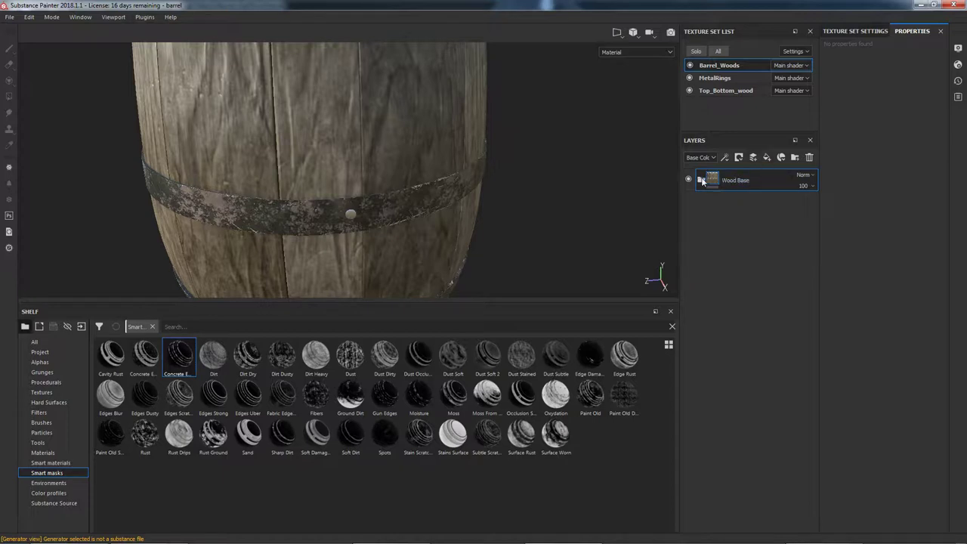
- Add a fill layer above the Wood Base folder and assign the Dirt 4 texture as its base color
click(768, 158)
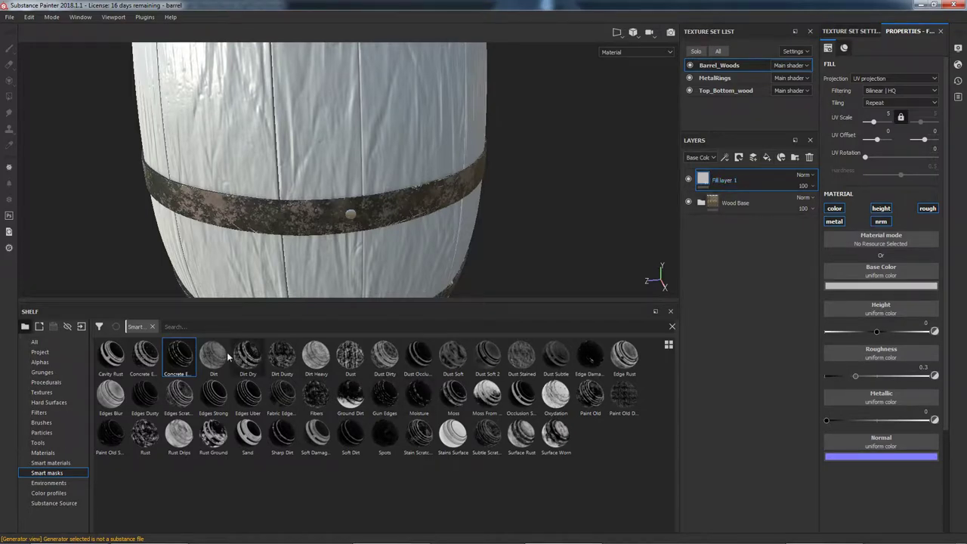
click(151, 326)
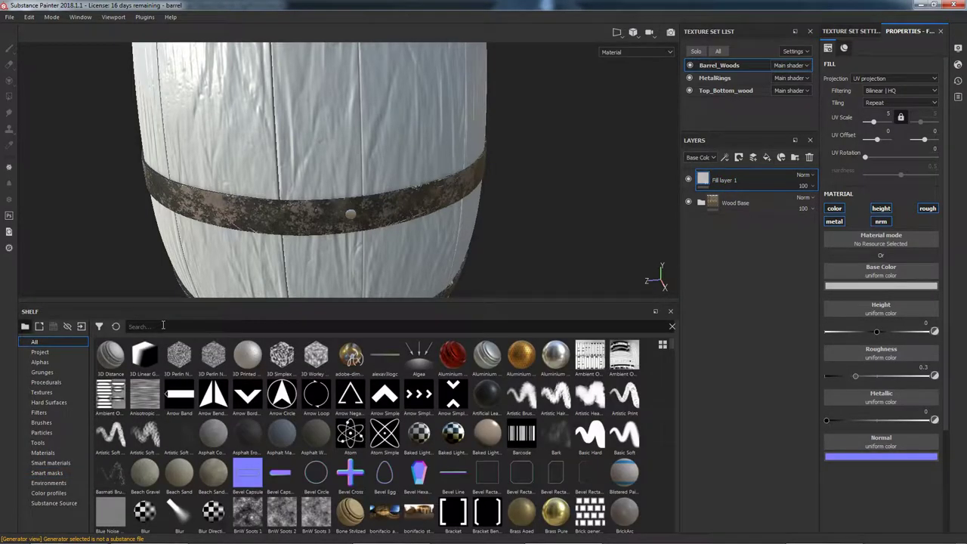
text(dirt)
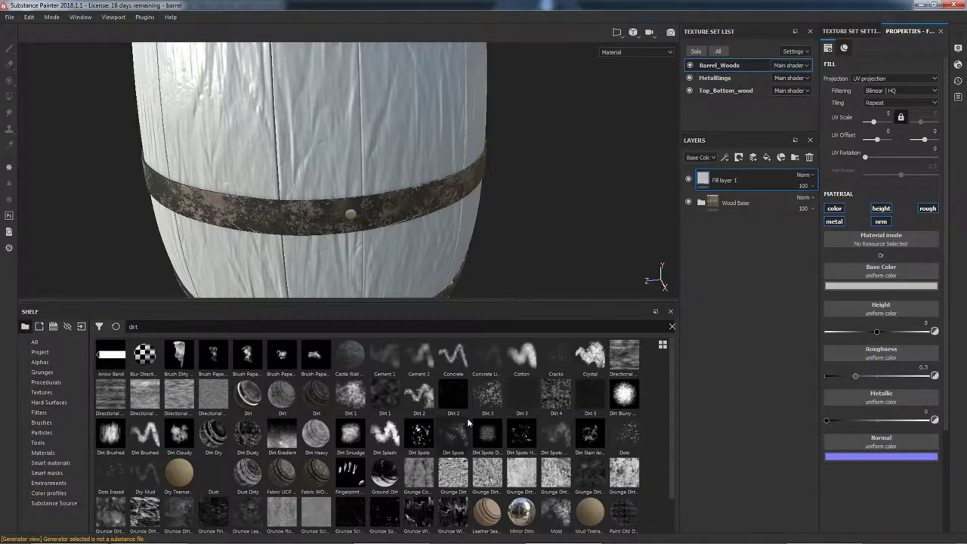
click(556, 394)
drag(680, 223, 893, 271)
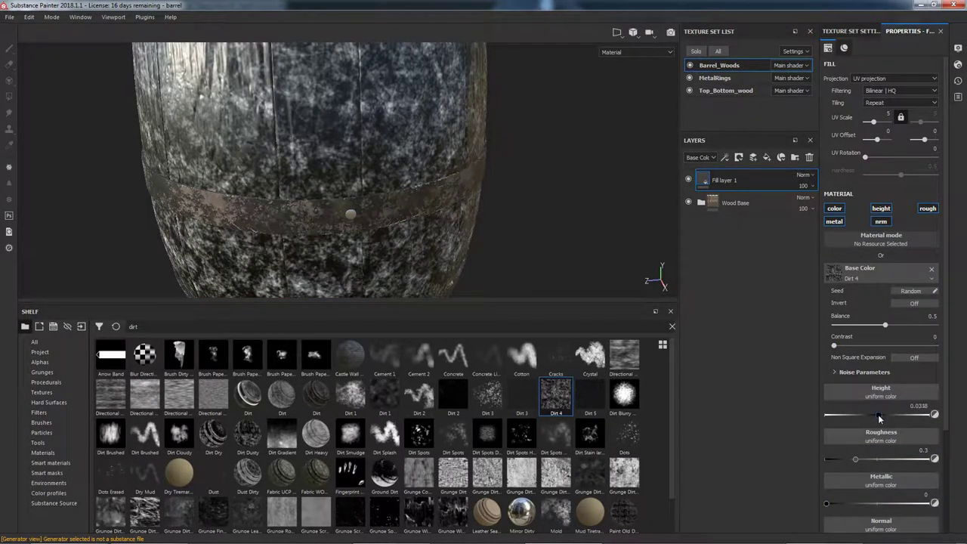
- Set the dirt fill's height to 0.0435, roughness to 0.5797 and texture balance to 0.46, with Multiply as the base color blend mode
drag(856, 460, 886, 461)
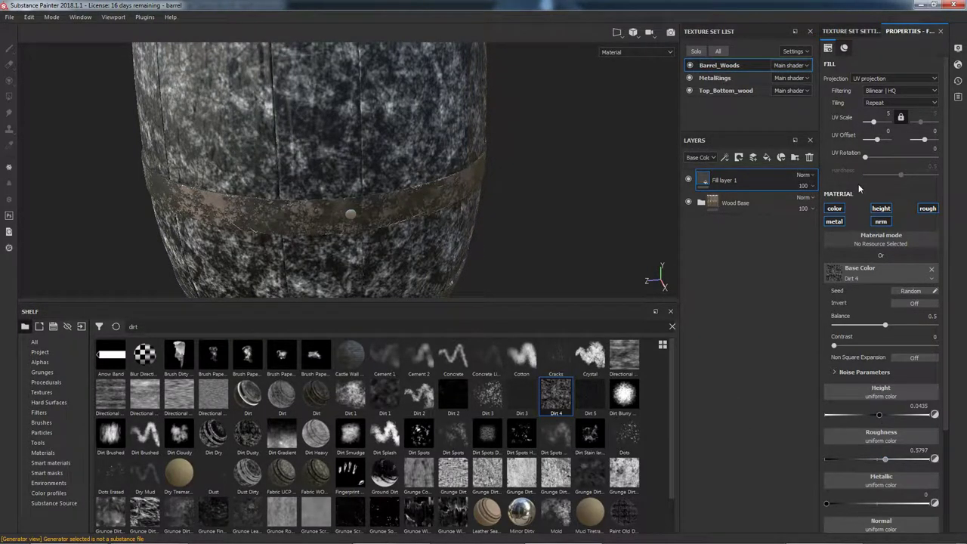
click(805, 175)
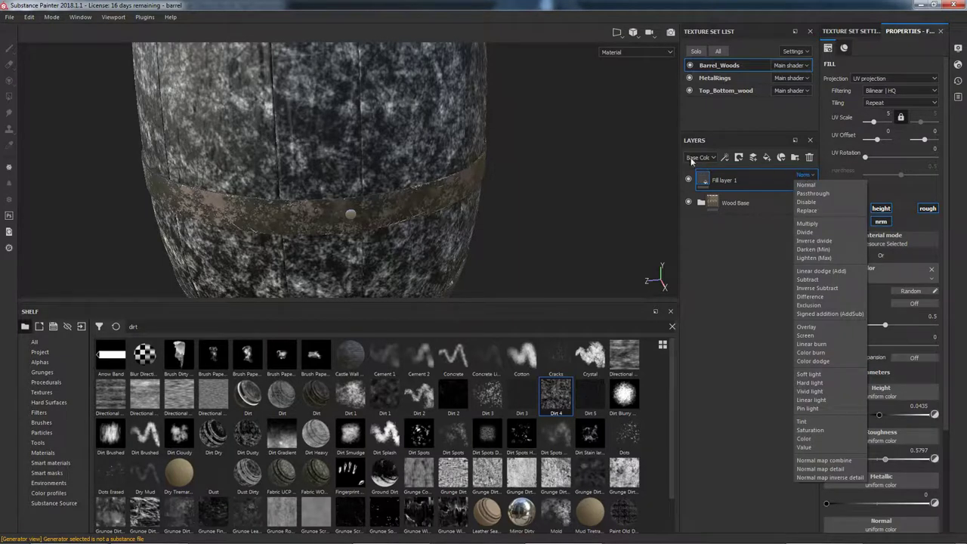
click(815, 223)
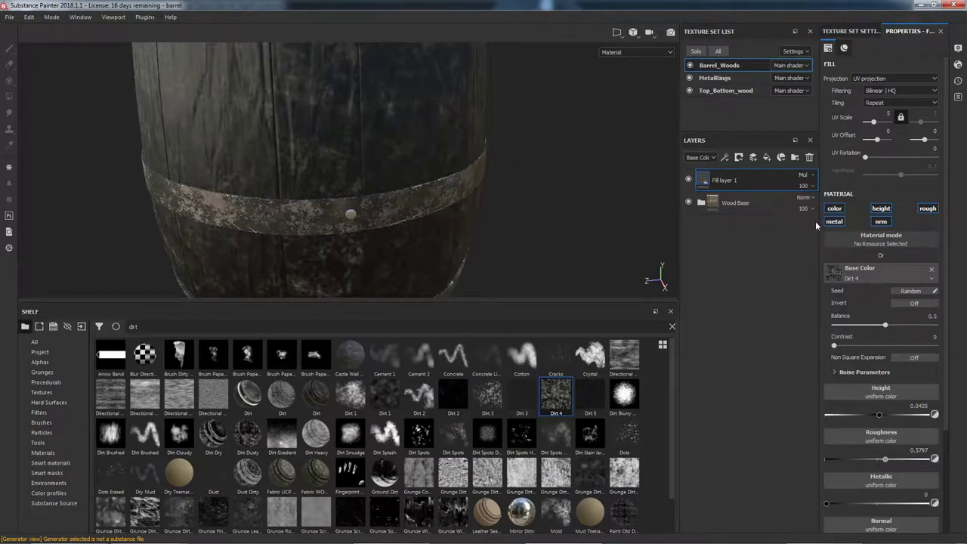
scroll(238, 100, up, 1)
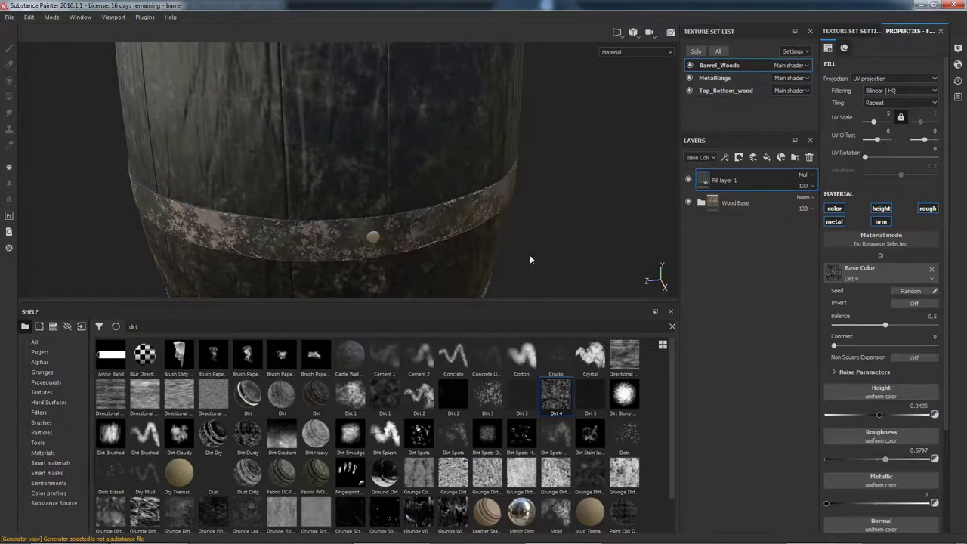
mouse_move(884, 327)
mouse_down()
mouse_move(936, 325)
mouse_move(838, 325)
mouse_move(944, 325)
mouse_move(872, 327)
mouse_move(895, 326)
mouse_move(881, 327)
mouse_up()
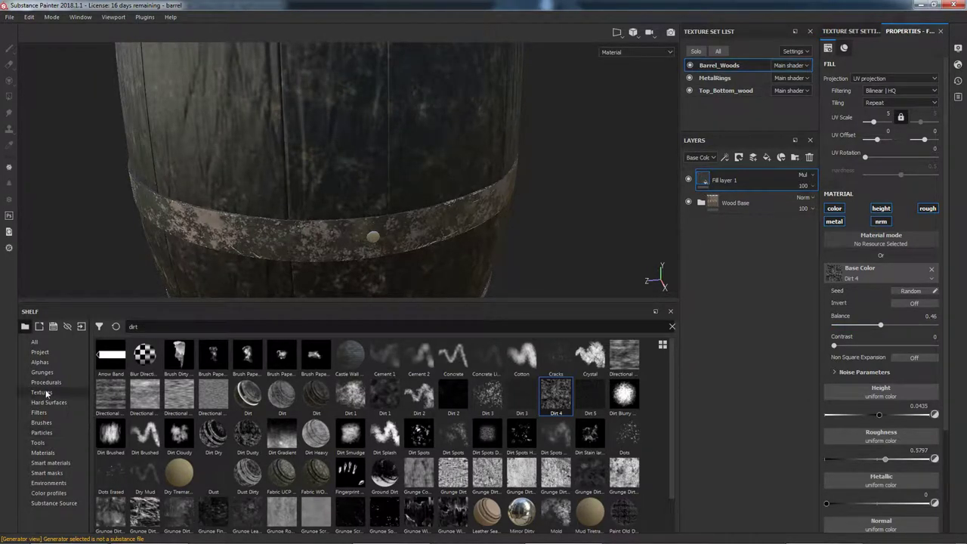
- Apply the Dirt Dry smart mask to the dirt fill layer and open its Mask Editor settings
click(45, 473)
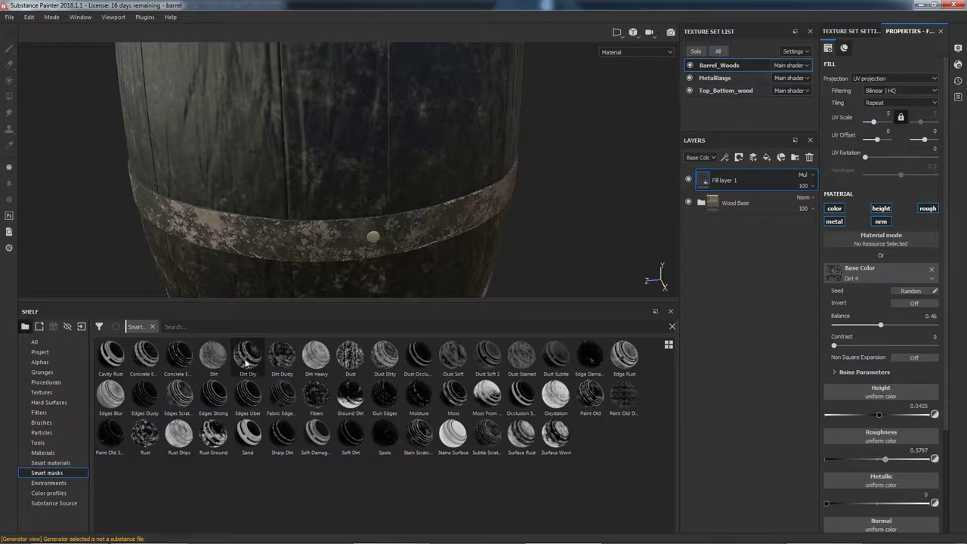
mouse_move(247, 360)
mouse_down()
mouse_move(628, 223)
mouse_move(706, 168)
mouse_move(724, 184)
mouse_move(726, 224)
mouse_move(722, 199)
mouse_up()
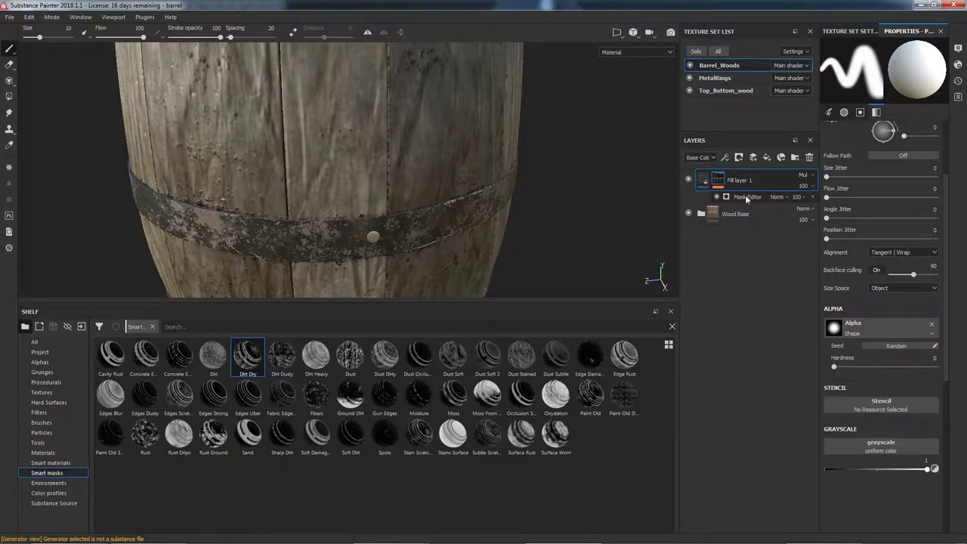
click(747, 198)
scroll(873, 251, down, 2)
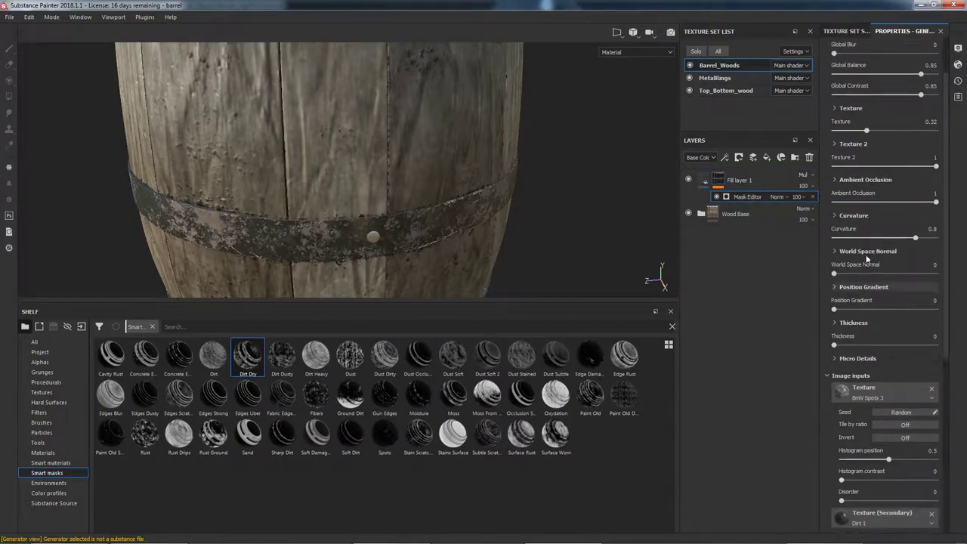
- Examine how the masked dirt spreads over the barrel's planks, ring edges and underside from several angles
scroll(400, 154, up, 4)
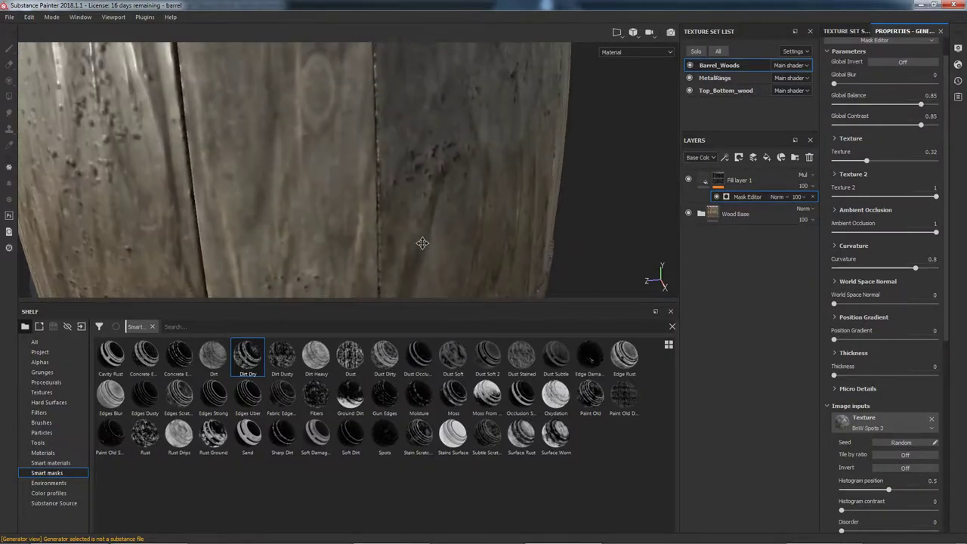
scroll(370, 172, down, 5)
alt+drag(381, 240, 463, 98)
scroll(375, 148, up, 4)
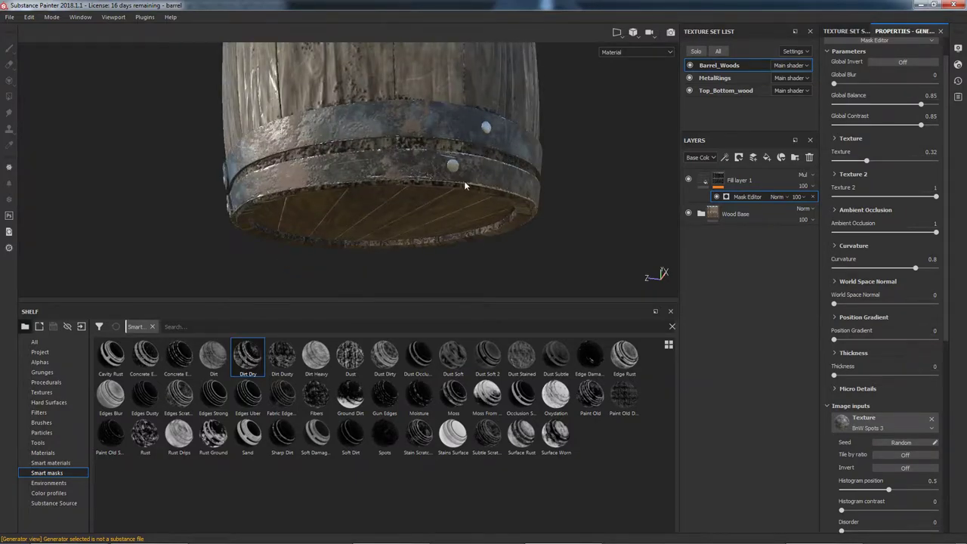
scroll(498, 189, down, 2)
alt+drag(516, 253, 444, 263)
alt+drag(464, 158, 490, 198)
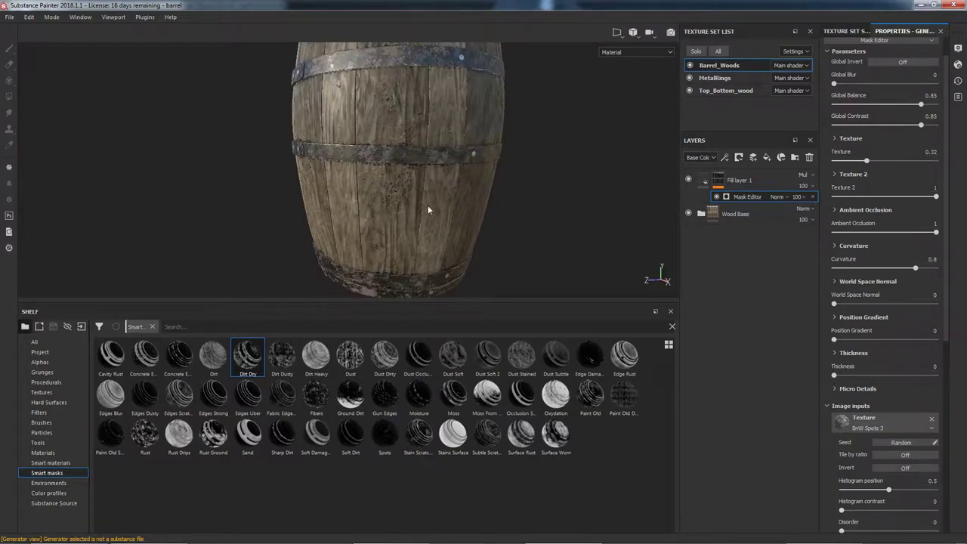
alt+drag(524, 115, 397, 158)
scroll(390, 158, up, 4)
alt+drag(497, 199, 402, 149)
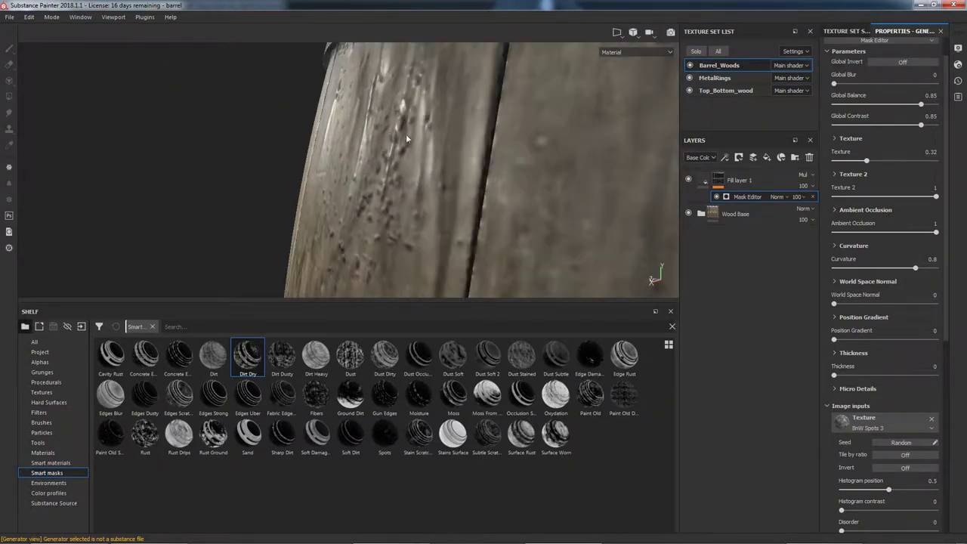
- Reduce the dirt fill layer's height to 0.0145 and set its roughness to 0.5845
click(704, 182)
click(713, 180)
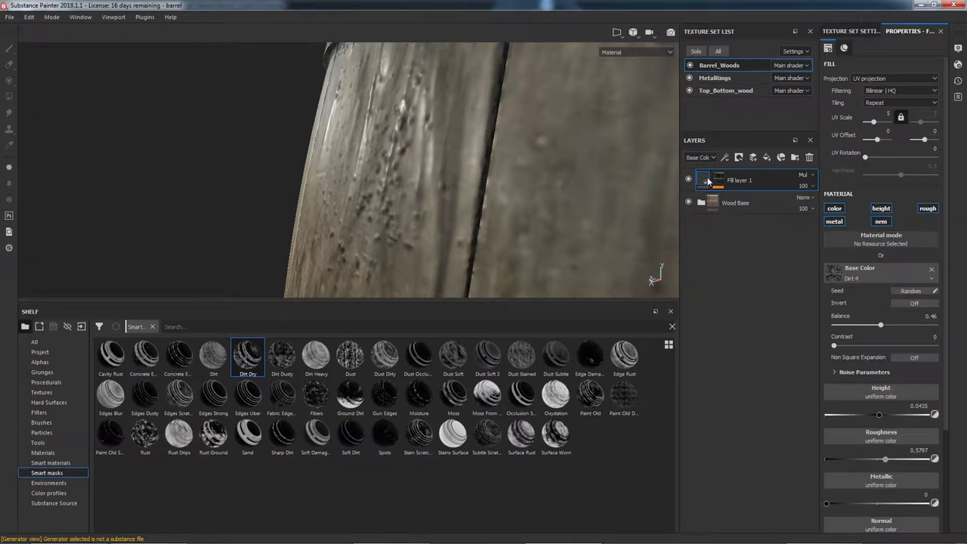
mouse_move(880, 418)
mouse_down()
mouse_move(918, 416)
mouse_move(878, 423)
mouse_up()
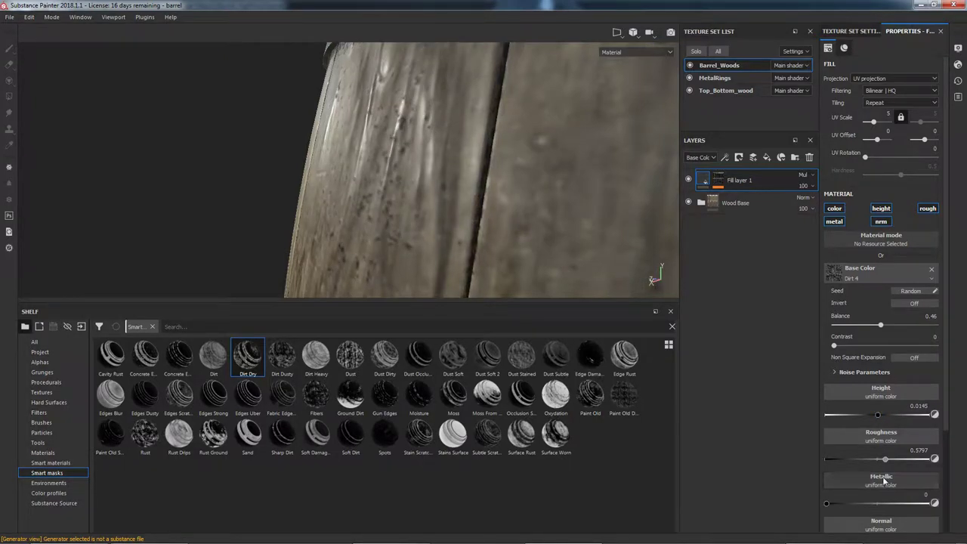
mouse_move(914, 455)
mouse_down()
mouse_move(877, 459)
mouse_move(886, 460)
mouse_up()
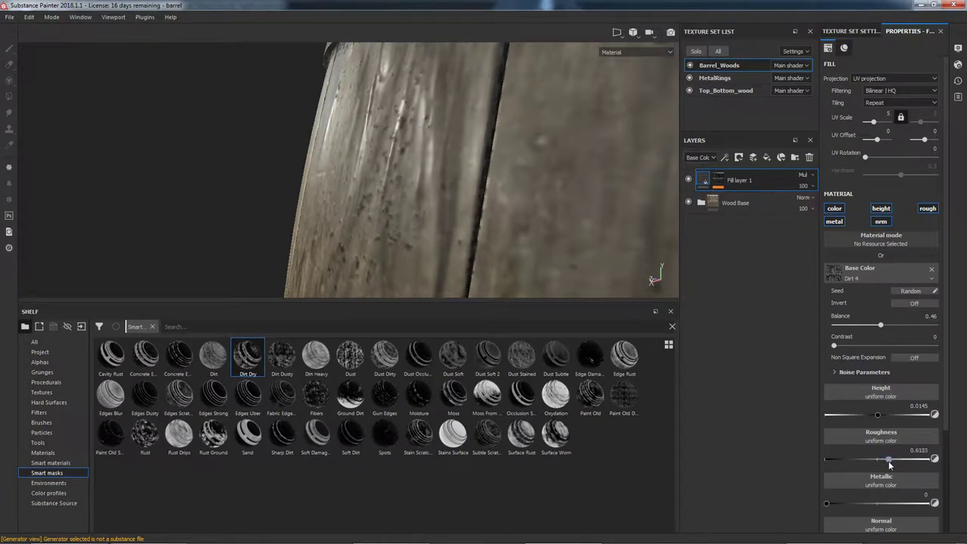
scroll(894, 430, down, 3)
scroll(894, 430, up, 3)
scroll(426, 209, down, 5)
- Set the dirt mask generator's Global Balance to 0.61 and expand its Ambient Occlusion settings
alt+drag(425, 214, 535, 158)
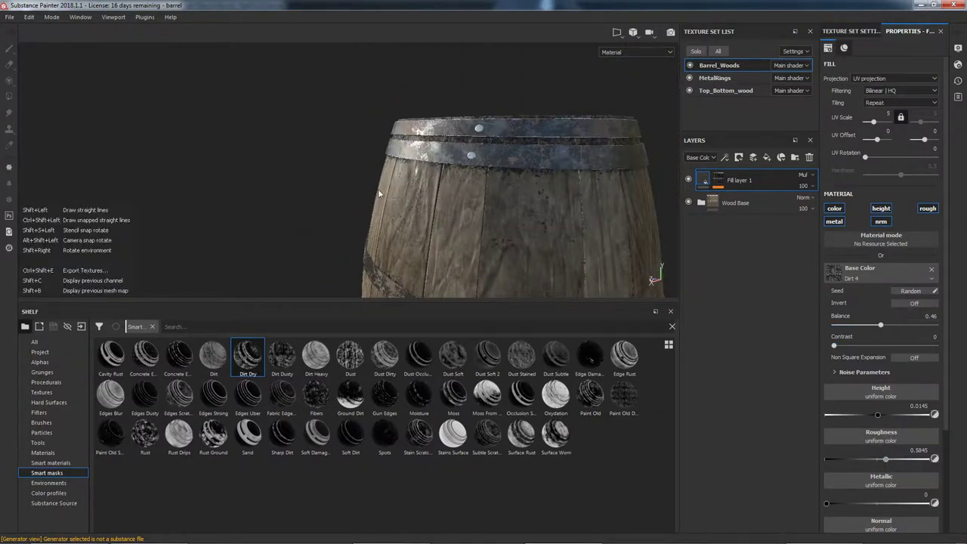
alt+drag(378, 184, 514, 181)
click(714, 181)
click(743, 197)
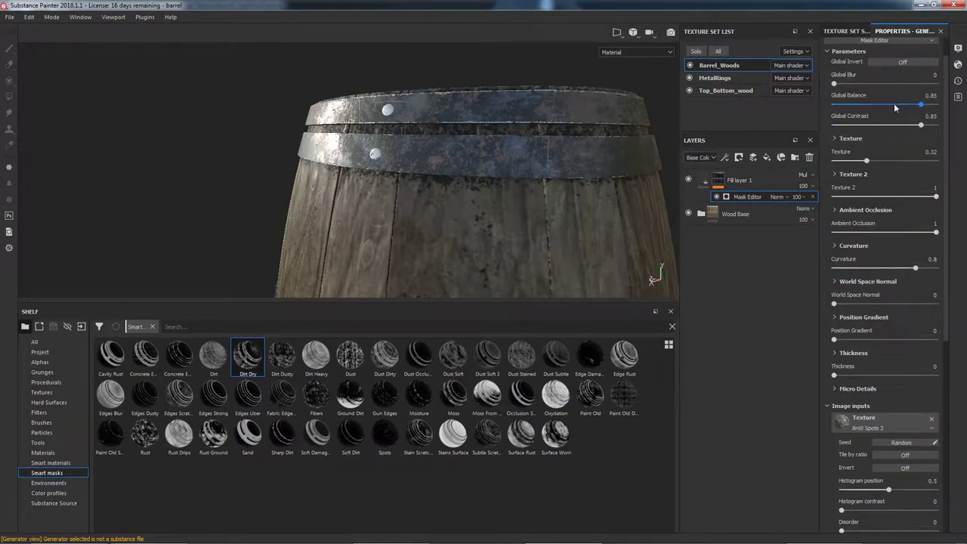
mouse_move(919, 102)
mouse_down()
mouse_move(870, 104)
mouse_move(895, 104)
mouse_up()
click(856, 212)
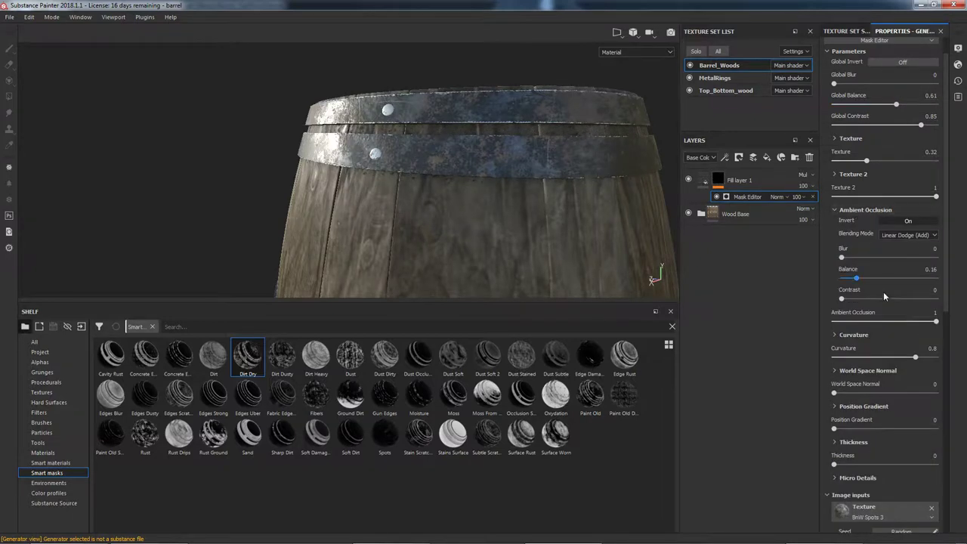
- Try the mask's ambient occlusion without inversion, using a Balance of 0.66 and a Contrast of 0.76, then restore the inversion
mouse_move(857, 279)
mouse_down()
mouse_move(935, 281)
mouse_move(834, 281)
mouse_move(847, 285)
mouse_up()
click(905, 221)
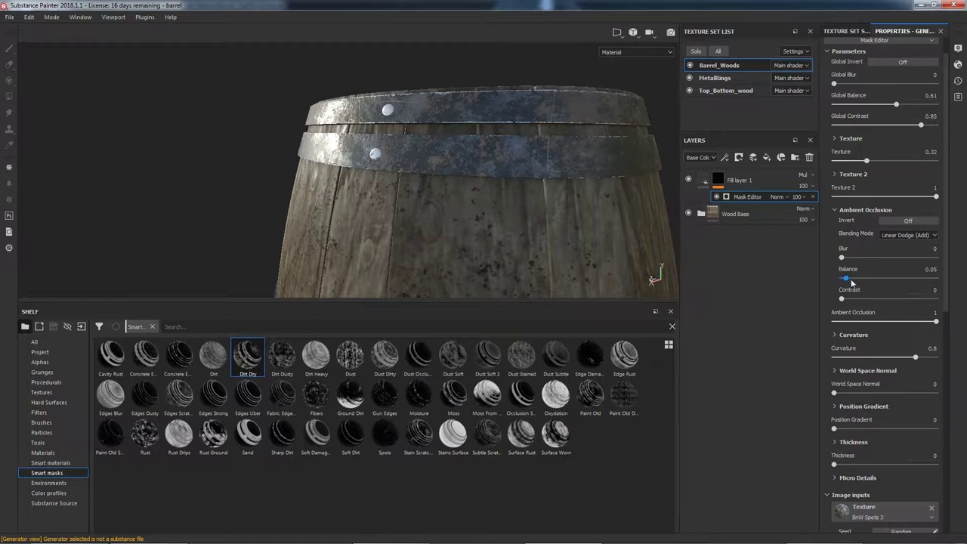
drag(847, 283, 903, 279)
drag(841, 298, 912, 300)
click(906, 221)
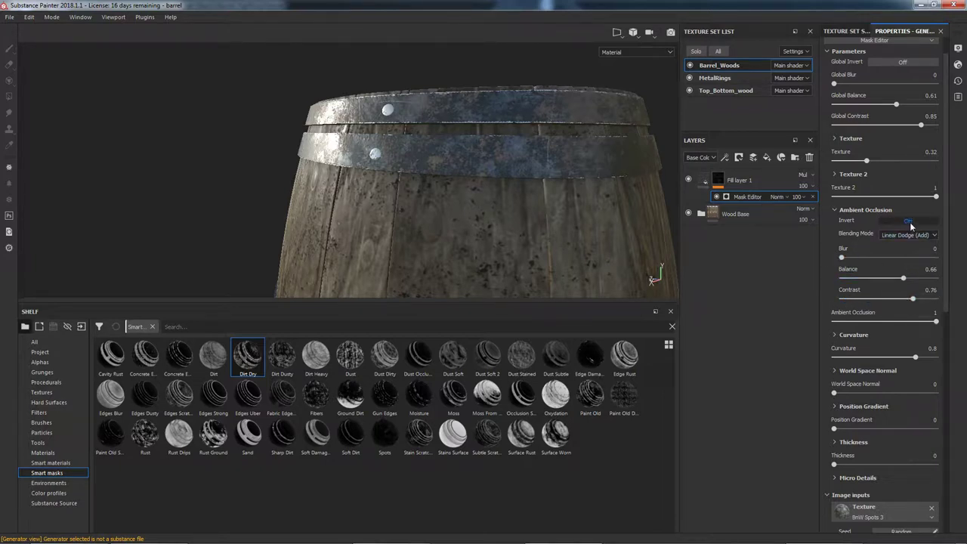
- Set the mask's ambient occlusion Balance to 0.2 and Contrast to 1, with a slight Blur and Linear Dodge (Add) blending
drag(850, 281, 941, 300)
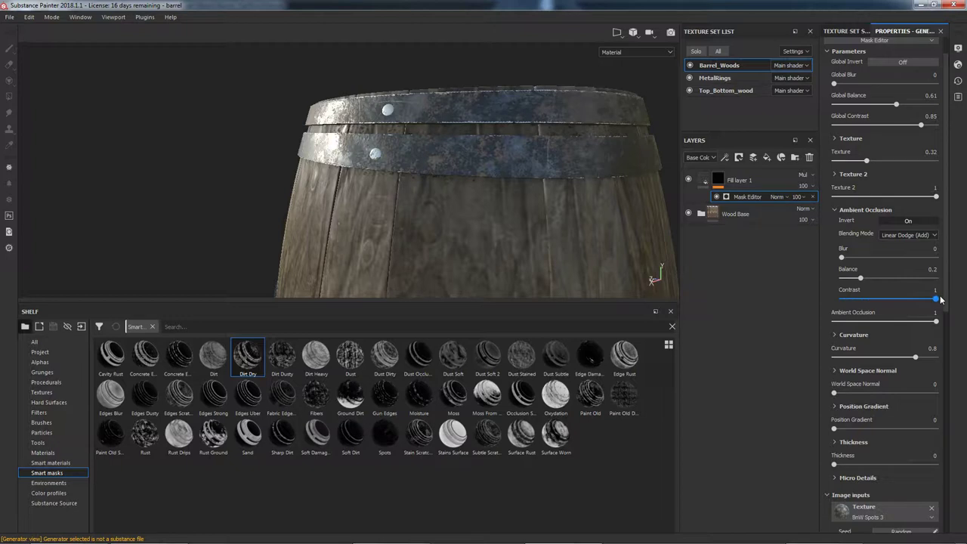
mouse_move(844, 258)
mouse_down()
mouse_move(928, 259)
mouse_move(844, 264)
mouse_up()
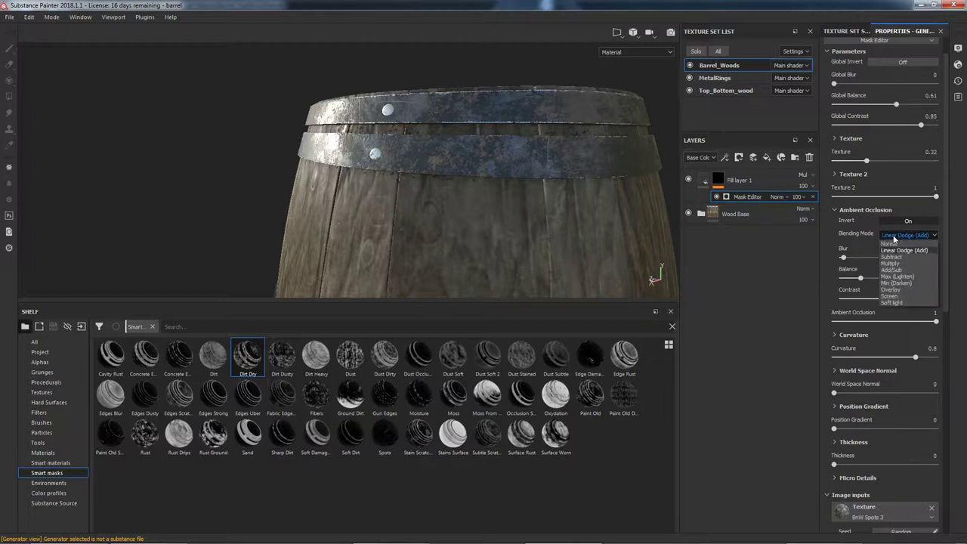
click(895, 241)
click(897, 236)
click(899, 249)
click(836, 210)
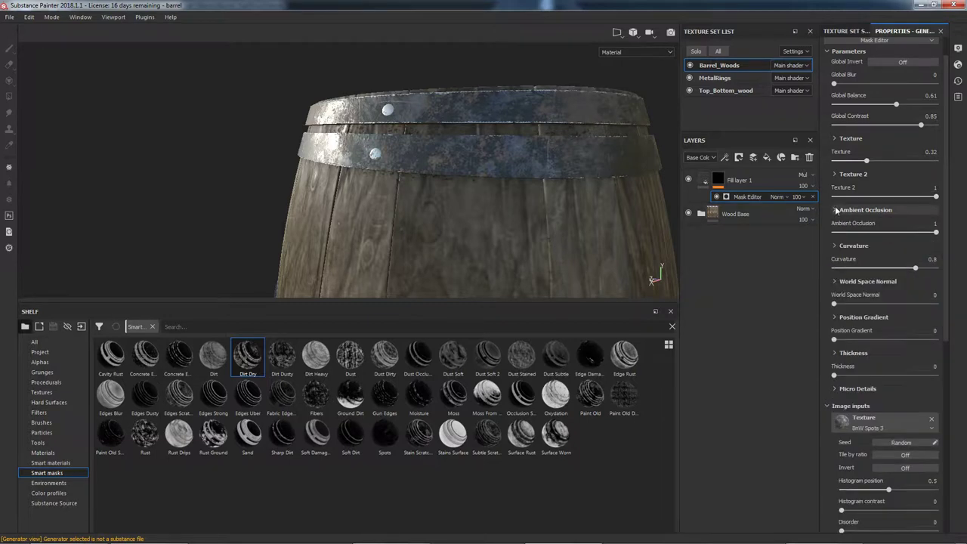
- Delete the dirt layer's Mask Editor generator and add a bitmap mask using the Barrel_Woods ambient occlusion map
click(741, 197)
click(742, 197)
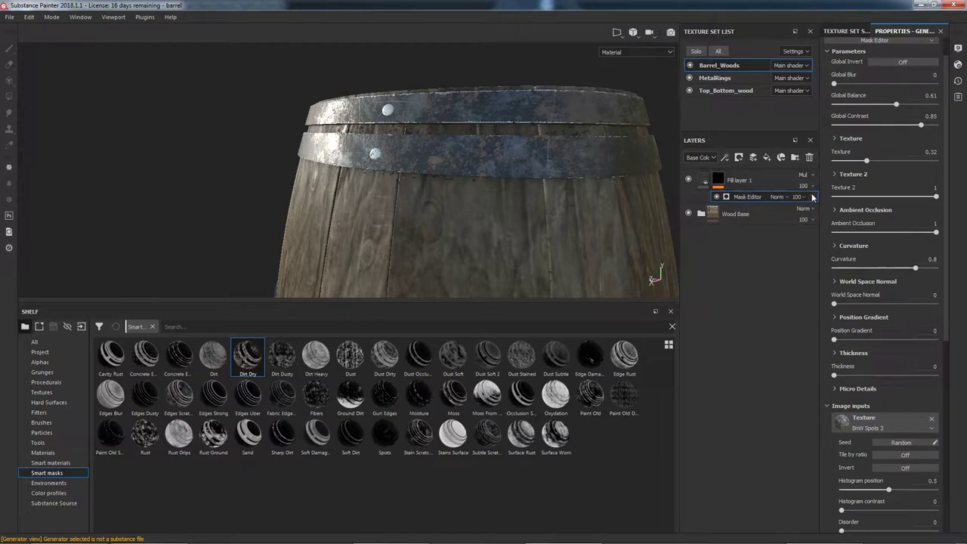
key(Delete)
right_click(718, 180)
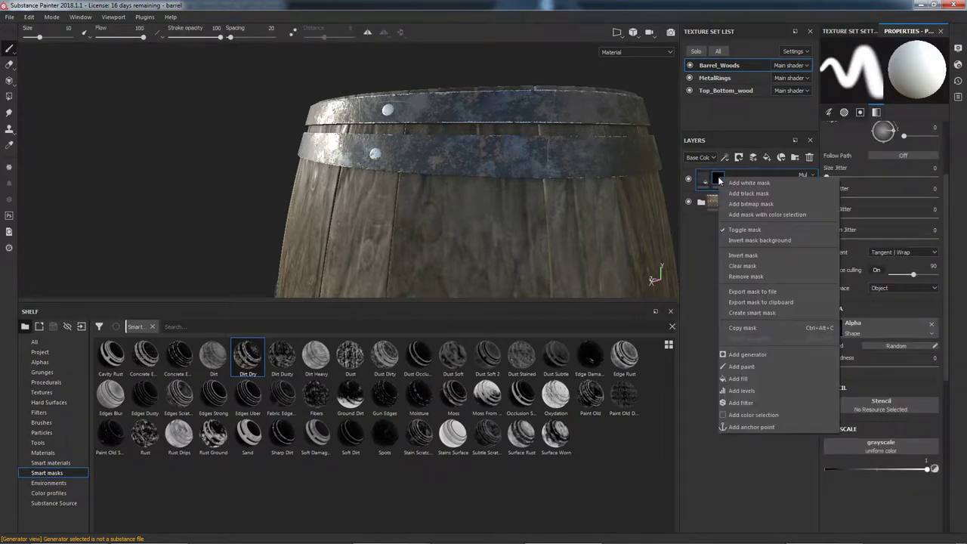
click(744, 203)
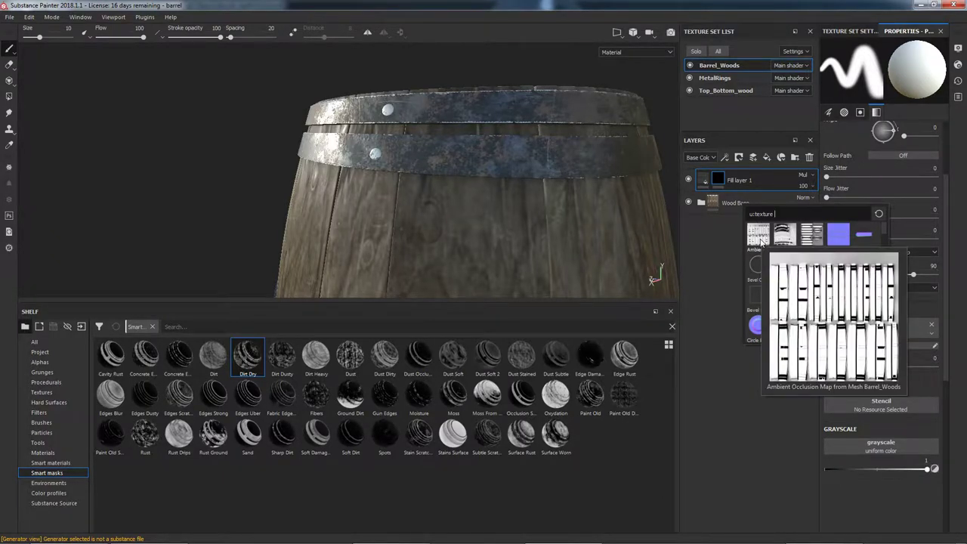
click(759, 236)
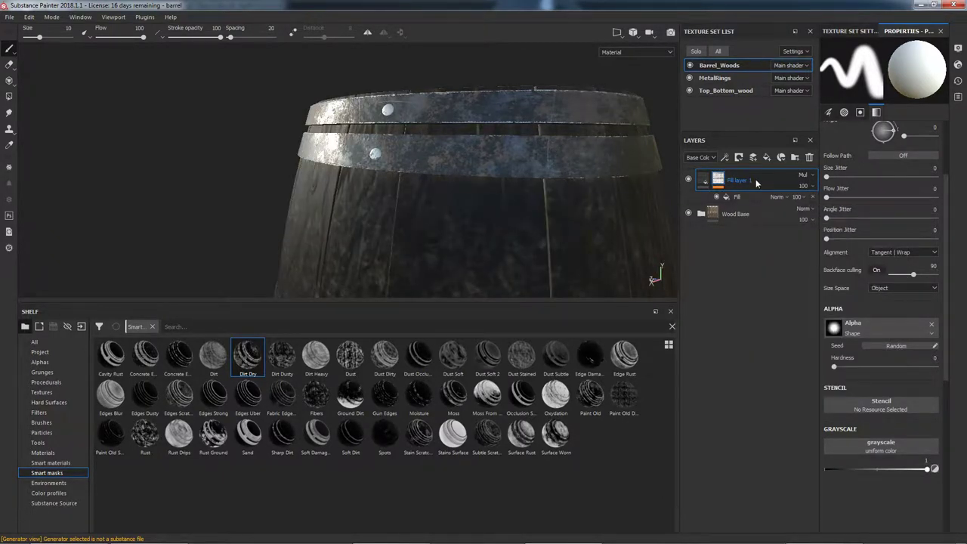
scroll(466, 219, down, 1)
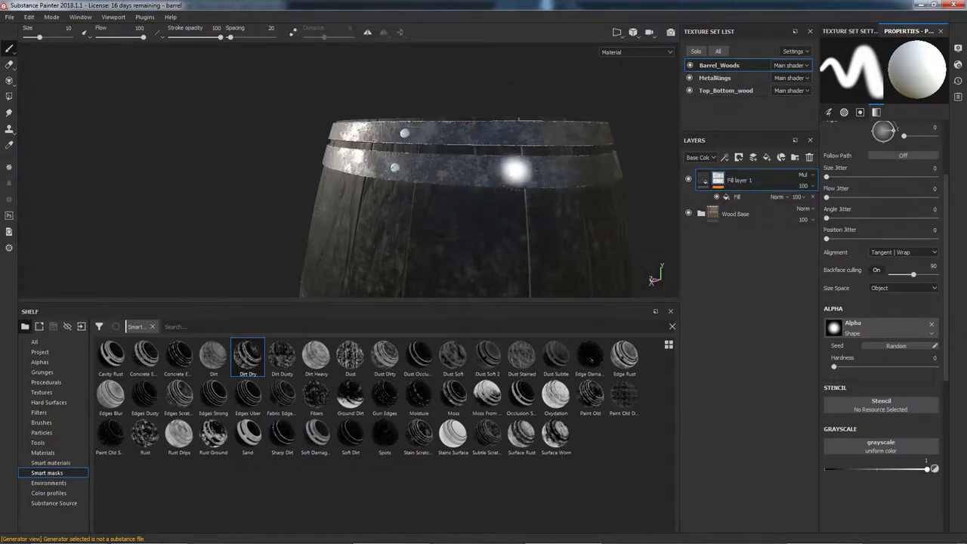
scroll(515, 157, up, 2)
alt+drag(520, 145, 563, 207)
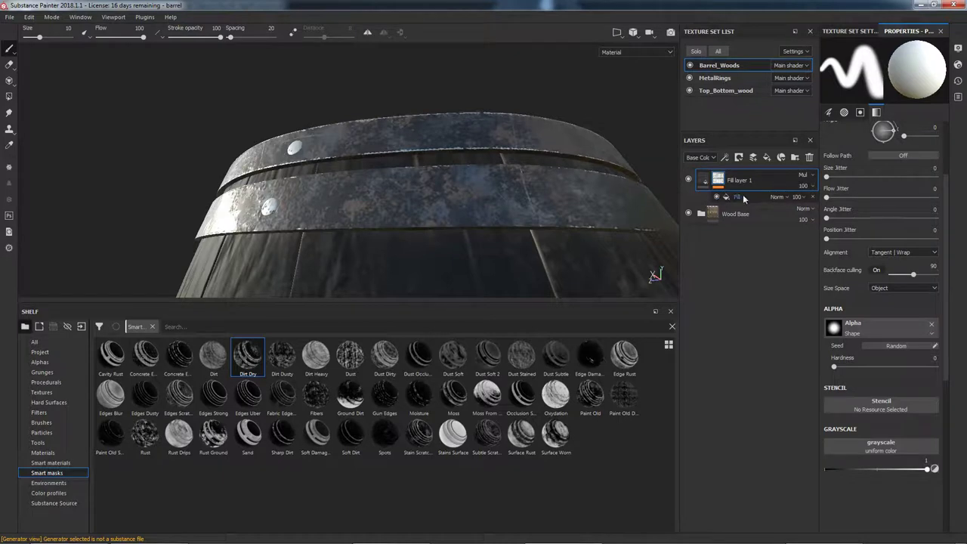
- Add an Invert filter to the dirt layer's mask, above its ambient occlusion fill
click(744, 197)
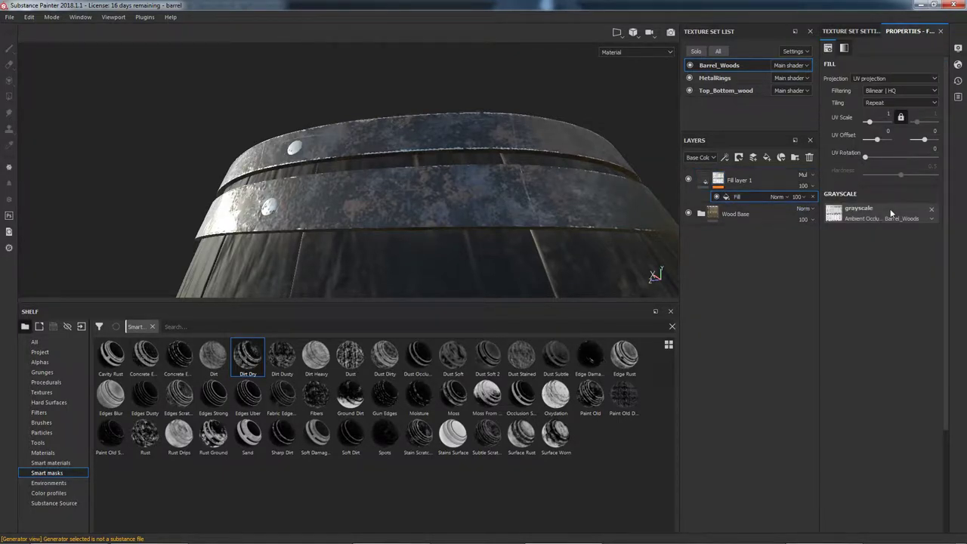
right_click(735, 200)
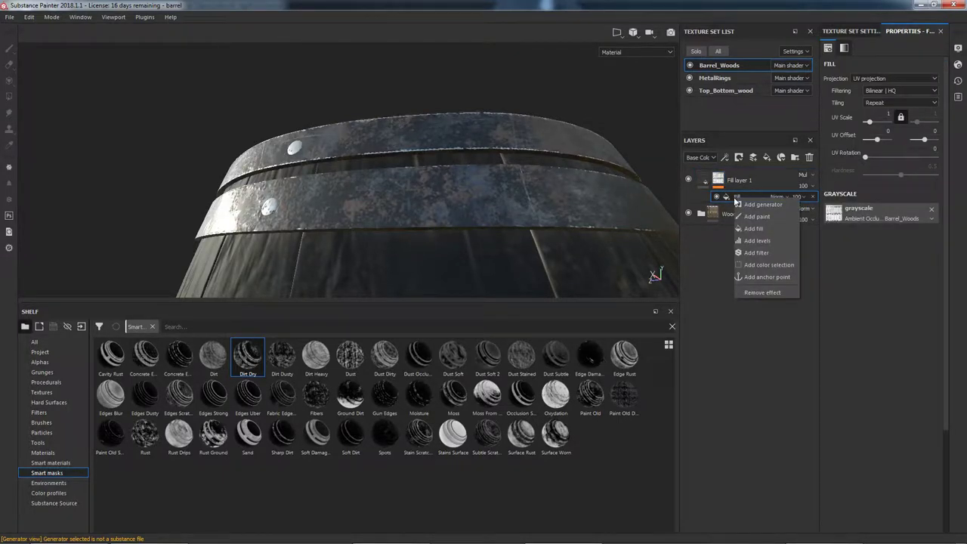
click(718, 182)
right_click(719, 182)
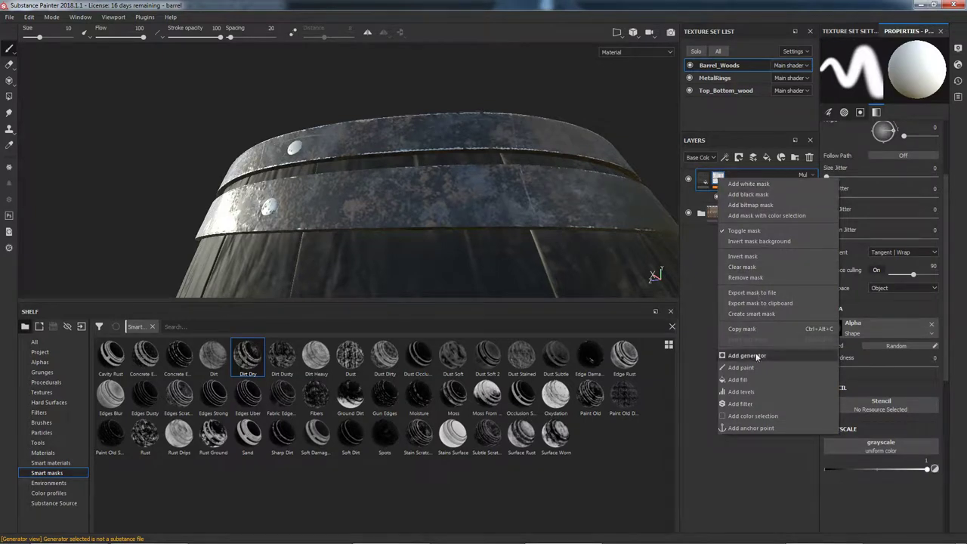
click(744, 404)
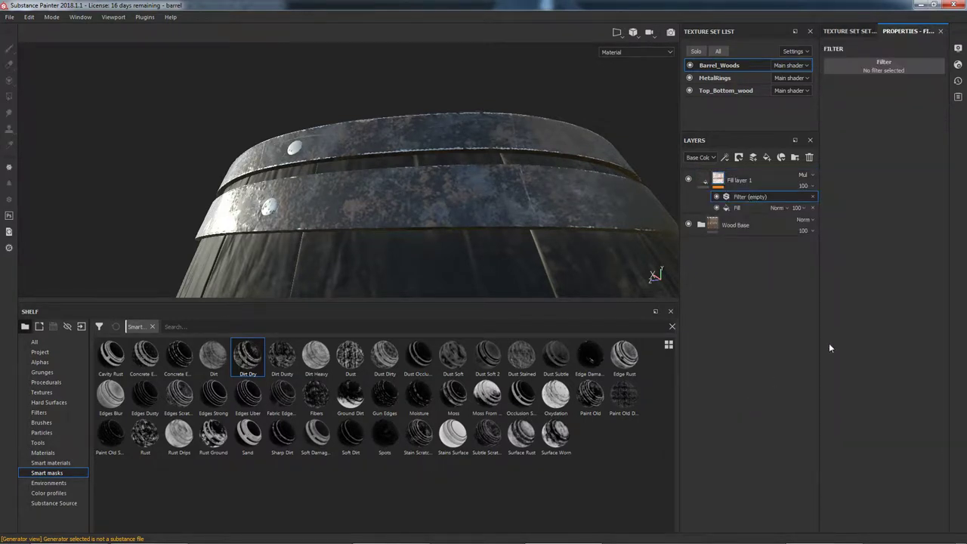
click(874, 67)
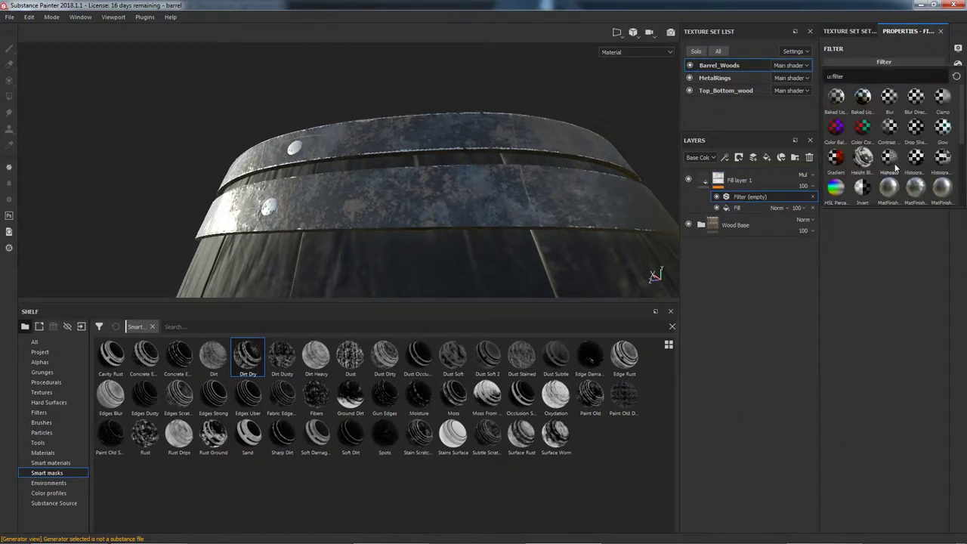
scroll(891, 170, down, 3)
click(862, 92)
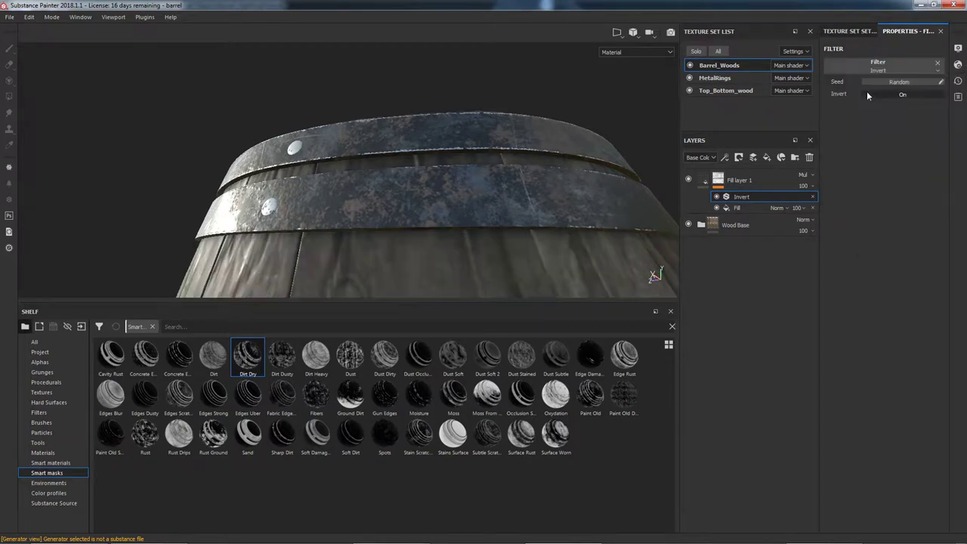
scroll(544, 219, down, 4)
alt+drag(543, 225, 533, 241)
scroll(532, 241, up, 3)
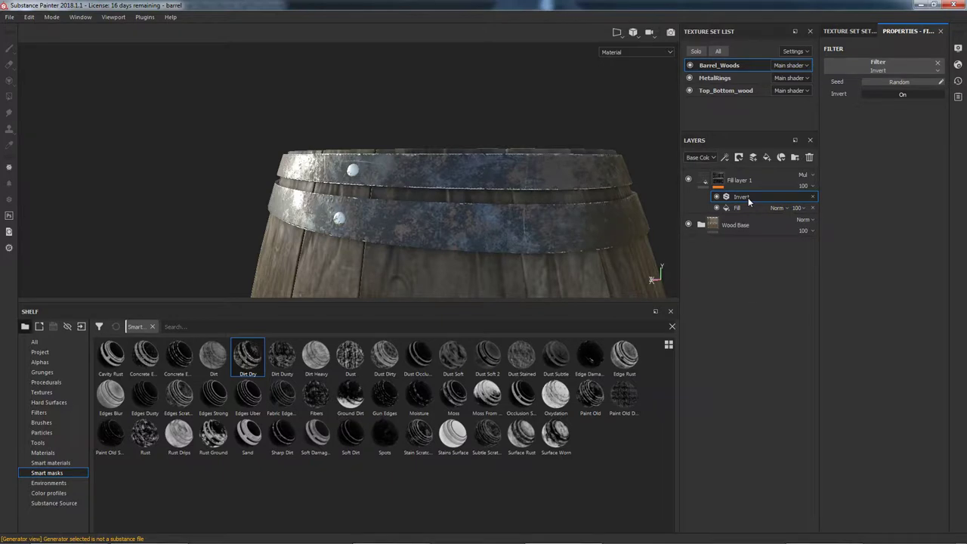
- Add a Contrast Luminosity filter above the Invert filter, with Contrast 0.21 and Luminosity 0.22
right_click(748, 201)
click(778, 247)
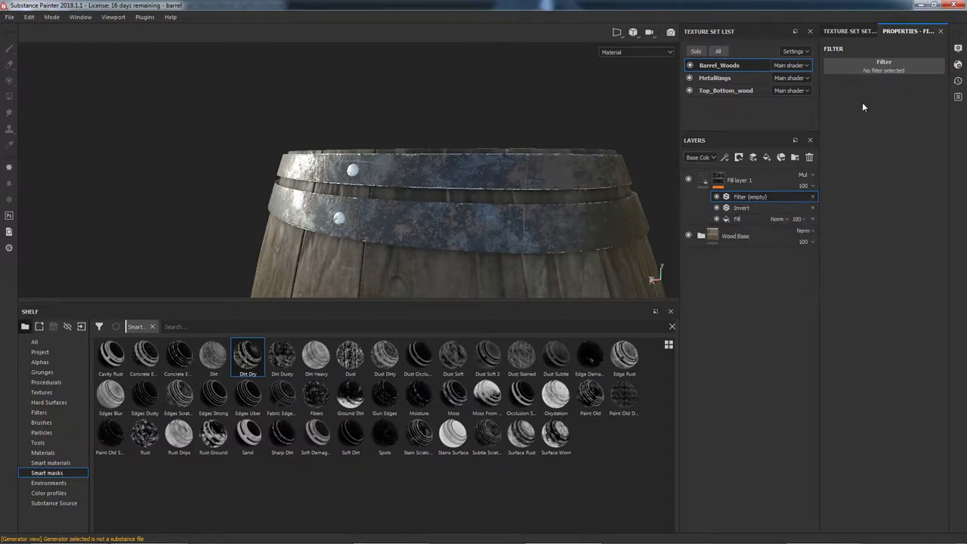
click(873, 63)
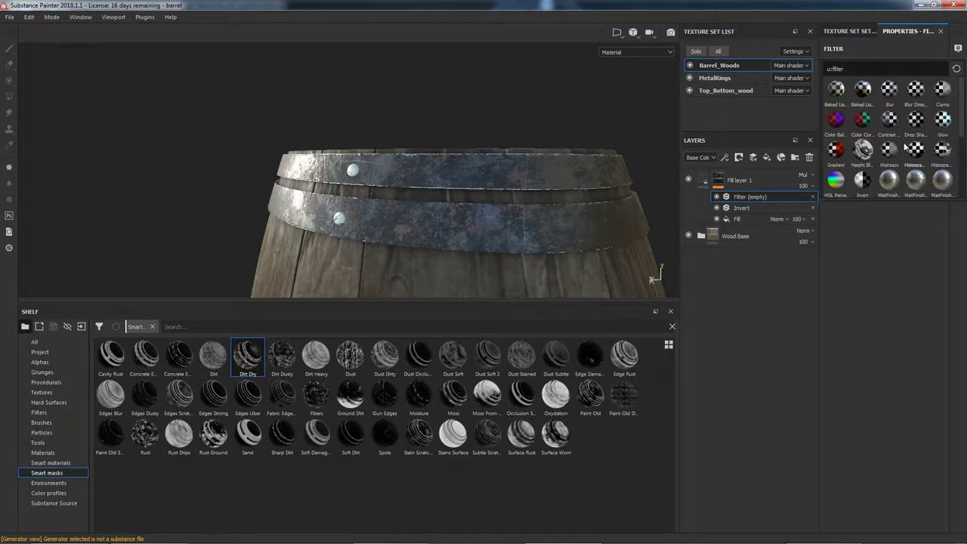
click(889, 120)
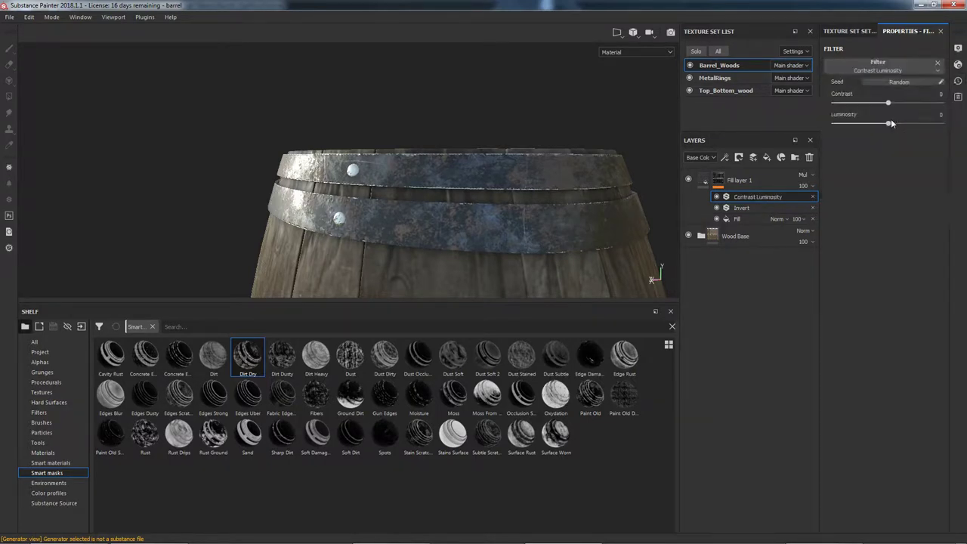
mouse_move(888, 105)
mouse_down()
mouse_move(934, 103)
mouse_move(837, 104)
mouse_move(876, 106)
mouse_move(868, 124)
mouse_move(902, 124)
mouse_move(848, 123)
mouse_move(906, 124)
mouse_move(933, 103)
mouse_move(894, 108)
mouse_up()
click(876, 103)
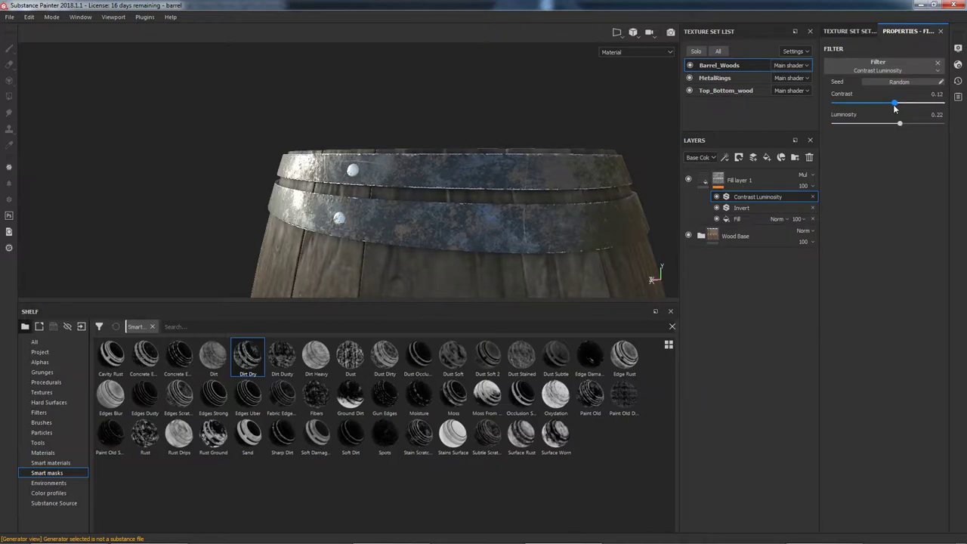
- Set the Contrast Luminosity filter's Contrast to 0.98 and Luminosity to 0.06
alt+drag(483, 252, 507, 246)
scroll(507, 244, down, 3)
alt+middle_drag(507, 245, 500, 121)
alt+middle_drag(488, 227, 516, 142)
alt+middle_drag(473, 252, 469, 232)
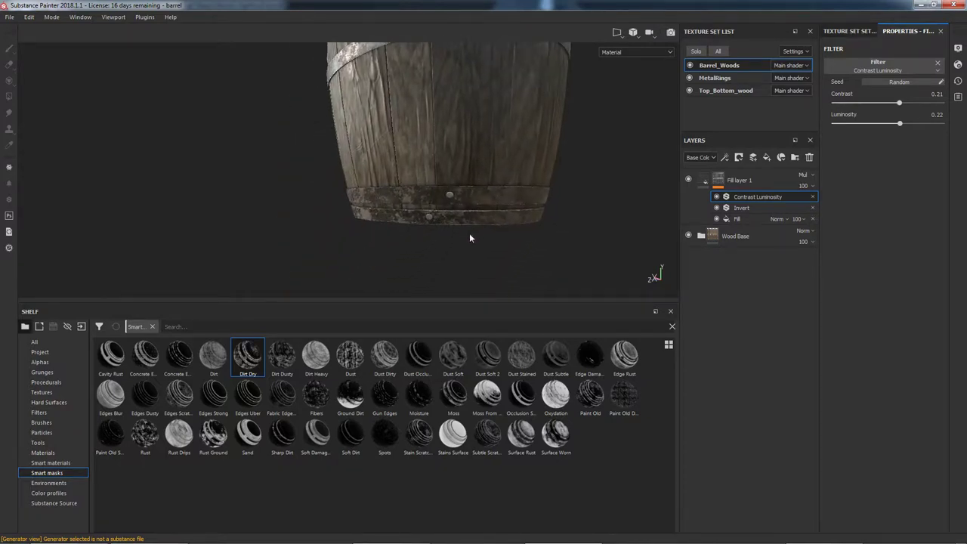
scroll(469, 209, up, 3)
scroll(491, 180, up, 3)
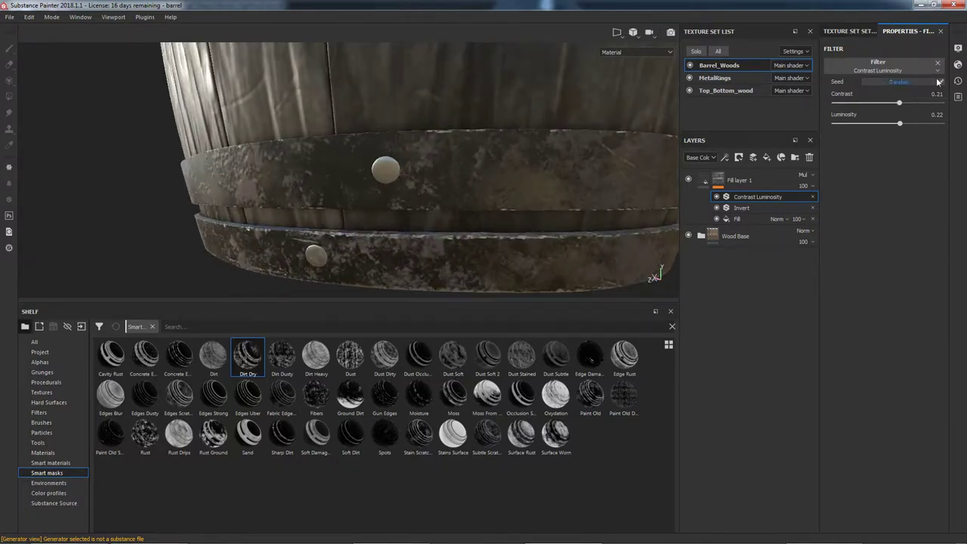
mouse_move(899, 105)
mouse_down()
mouse_move(949, 107)
mouse_move(845, 127)
mouse_move(885, 125)
mouse_up()
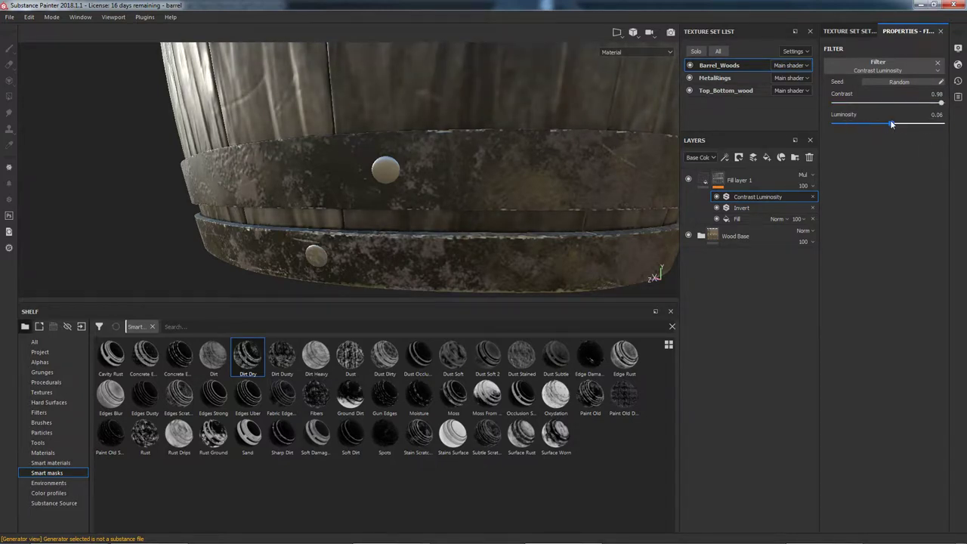
- Add a Blur filter above the Contrast Luminosity filter and set its Blur Intensity to 0.75
alt+drag(516, 196, 481, 207)
scroll(375, 231, up, 1)
alt+drag(375, 230, 287, 244)
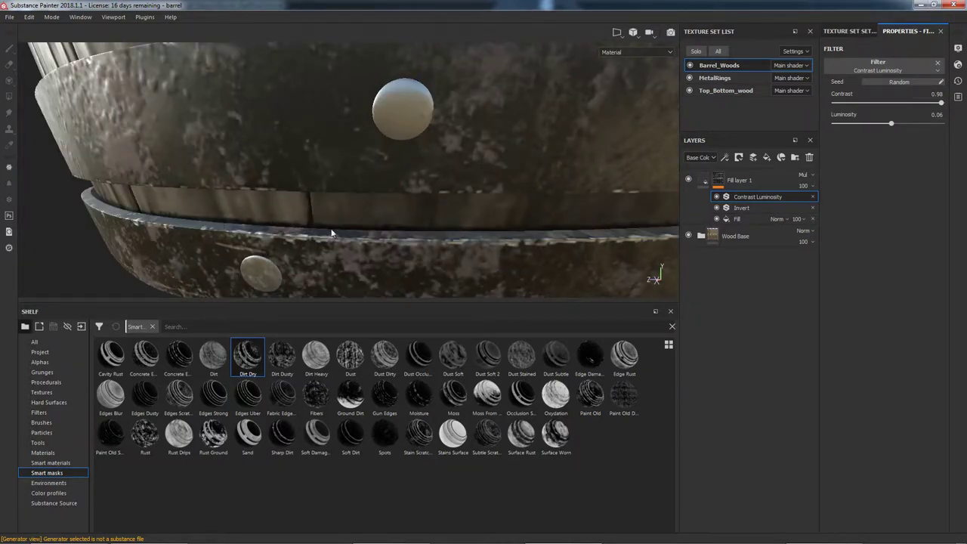
right_click(741, 199)
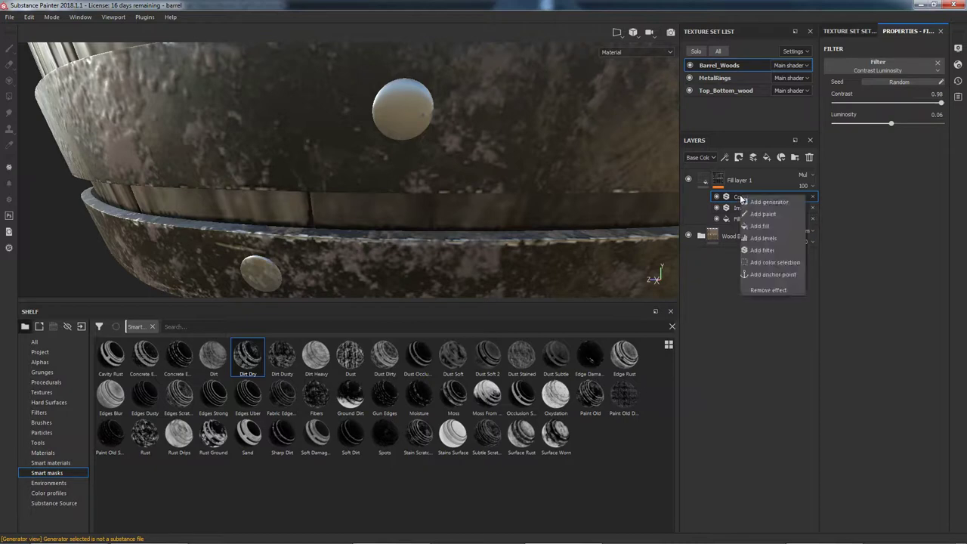
click(772, 249)
click(875, 64)
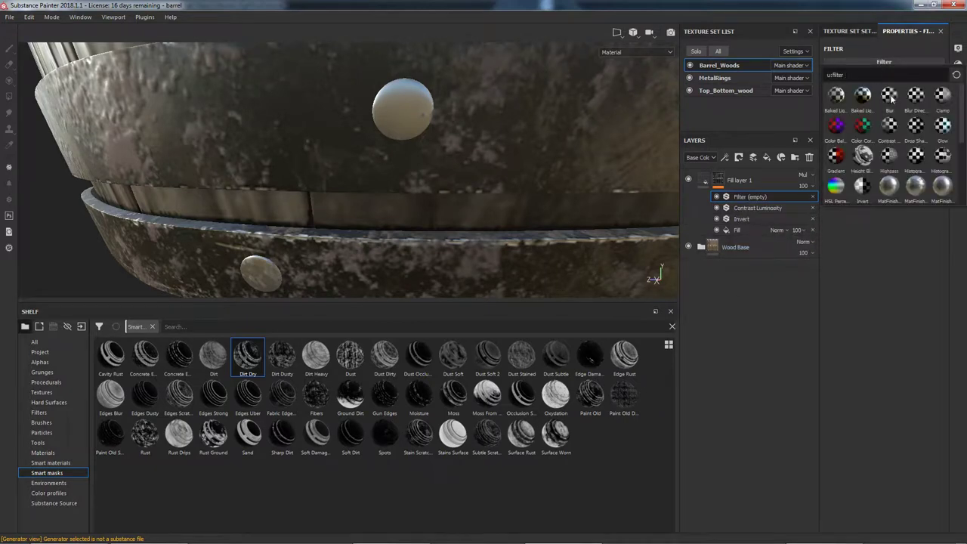
click(890, 96)
mouse_move(837, 103)
mouse_down()
mouse_move(848, 103)
mouse_move(839, 106)
mouse_up()
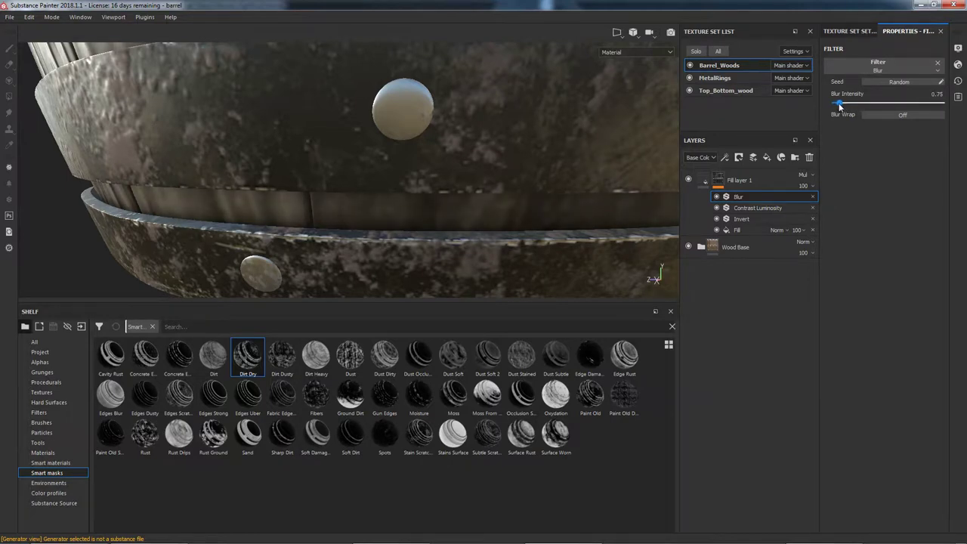
- Add a second Contrast Luminosity filter above the Blur filter and raise its Contrast strongly, leaving Luminosity at 0
right_click(749, 193)
click(764, 247)
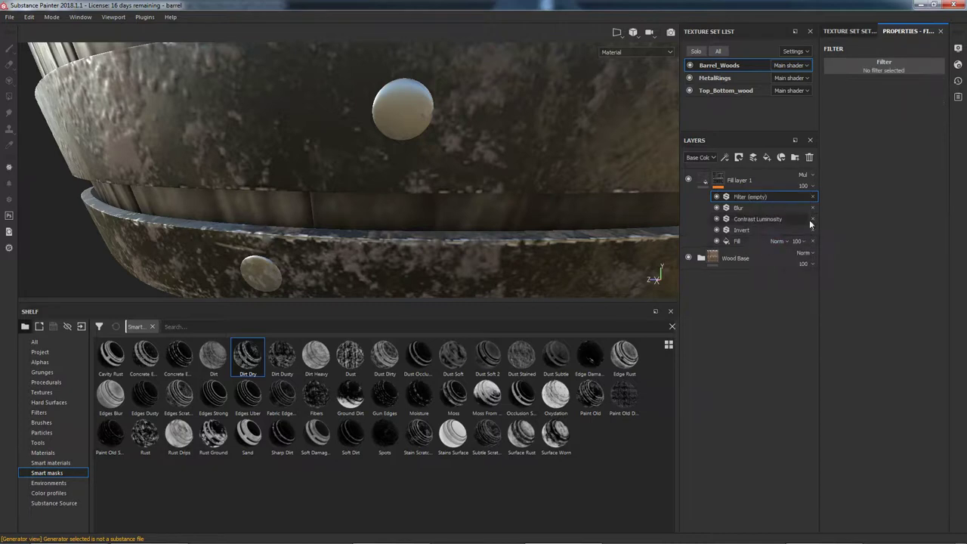
click(877, 63)
click(891, 126)
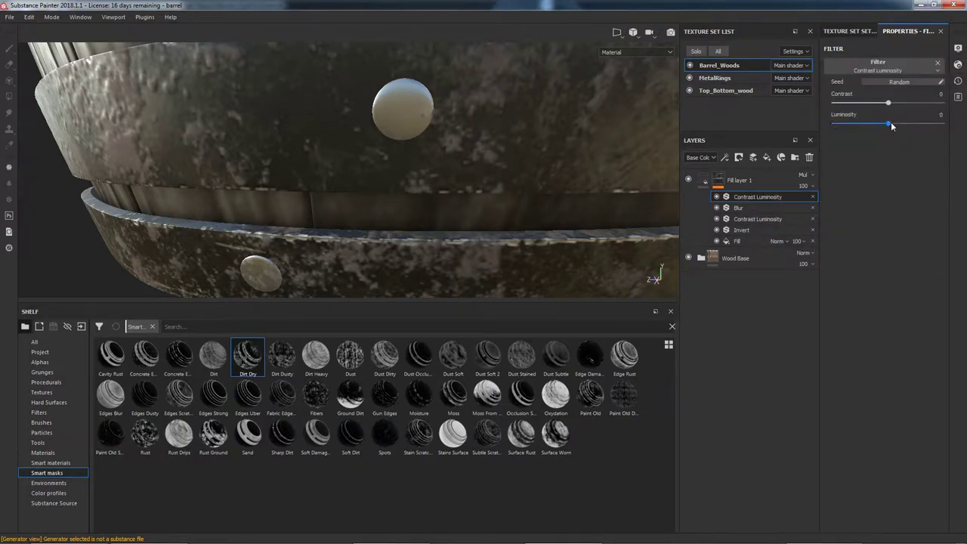
drag(889, 106, 932, 105)
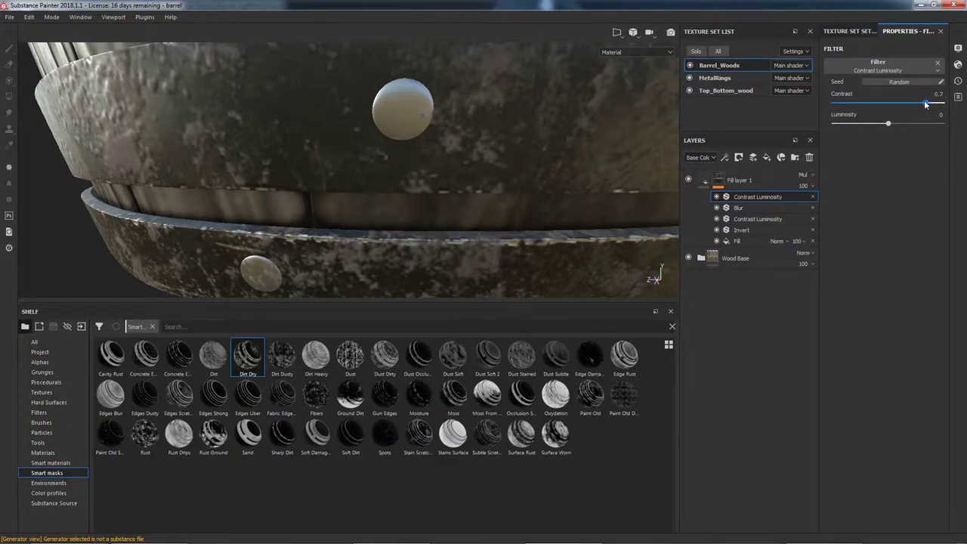
drag(927, 103, 932, 105)
- Set the mask's Blur Intensity to 1.5 and the Contrast of the Contrast Luminosity filter below it to 0.57
click(755, 208)
drag(844, 107, 844, 106)
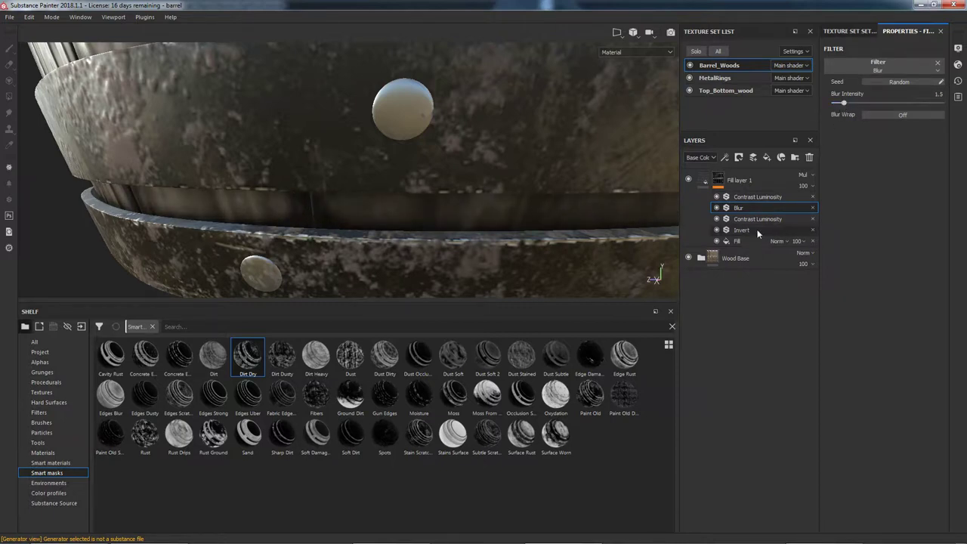
click(750, 219)
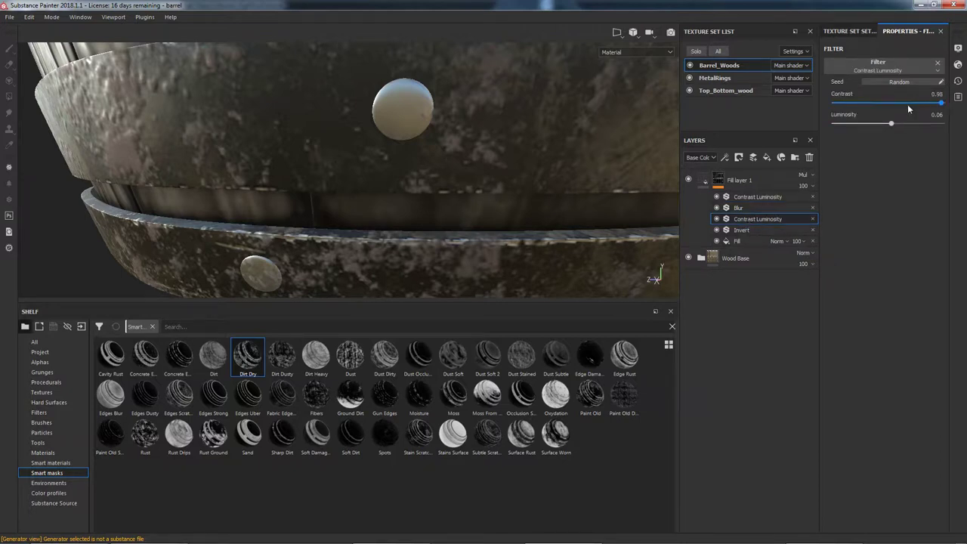
drag(942, 108, 919, 108)
scroll(591, 154, down, 5)
alt+middle_drag(503, 135, 483, 236)
scroll(474, 174, down, 5)
alt+middle_drag(466, 121, 441, 269)
scroll(414, 123, up, 6)
alt+drag(518, 149, 572, 188)
scroll(509, 177, down, 5)
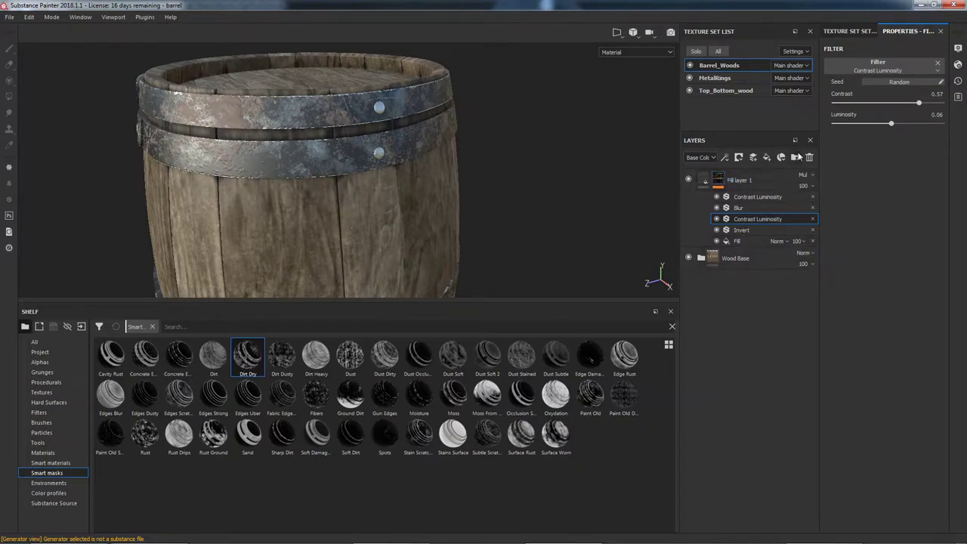
- Add a fill layer on top with Grunge Dirt Muddy as base color, height 0.0048 and roughness 0.5169
click(766, 158)
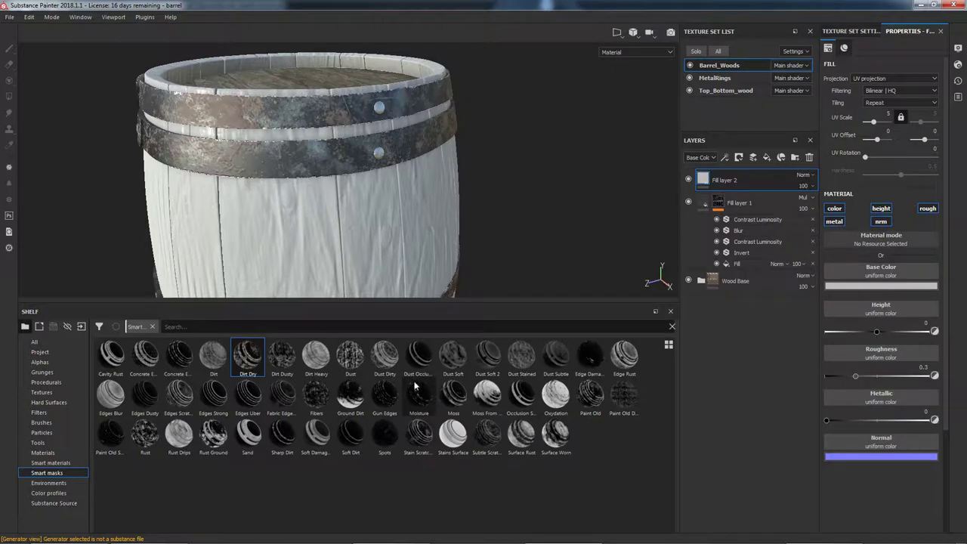
click(47, 372)
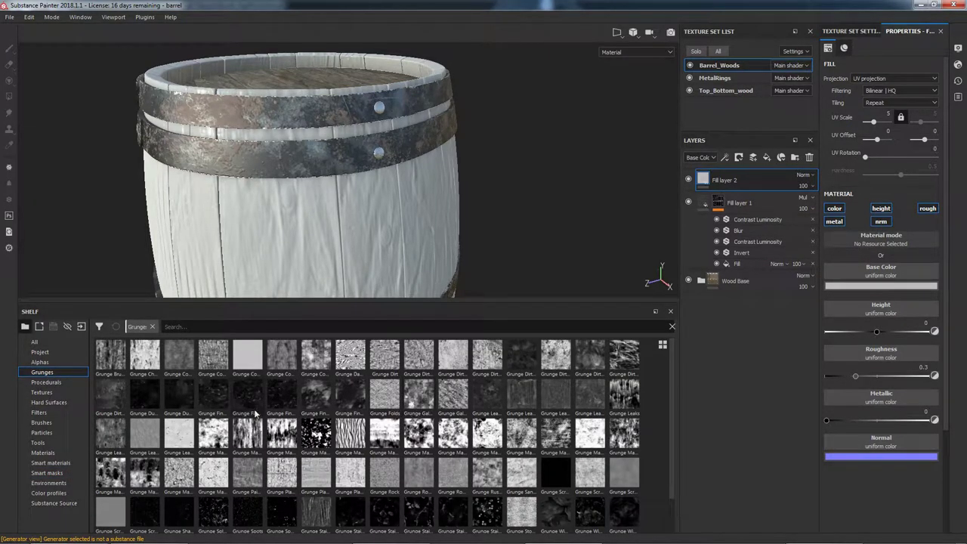
drag(518, 357, 897, 272)
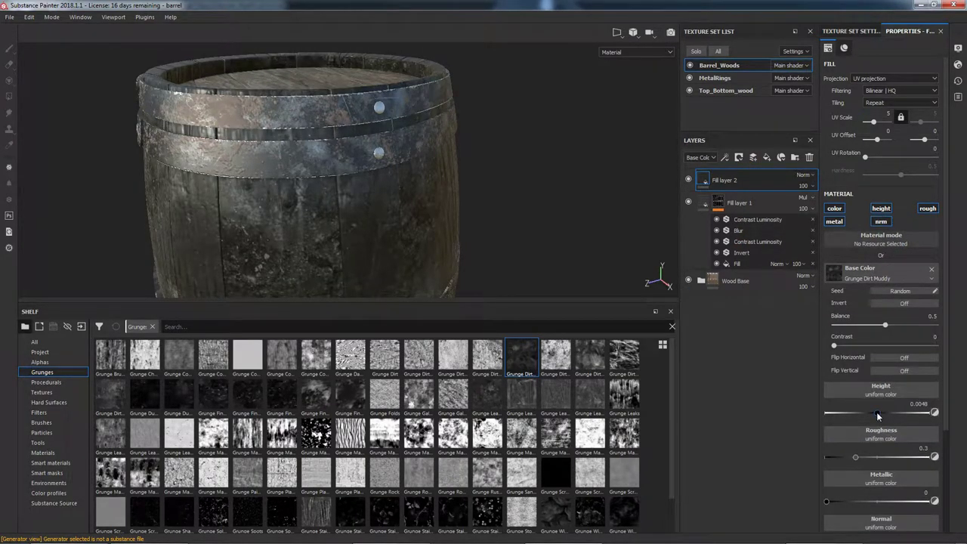
drag(859, 457, 877, 456)
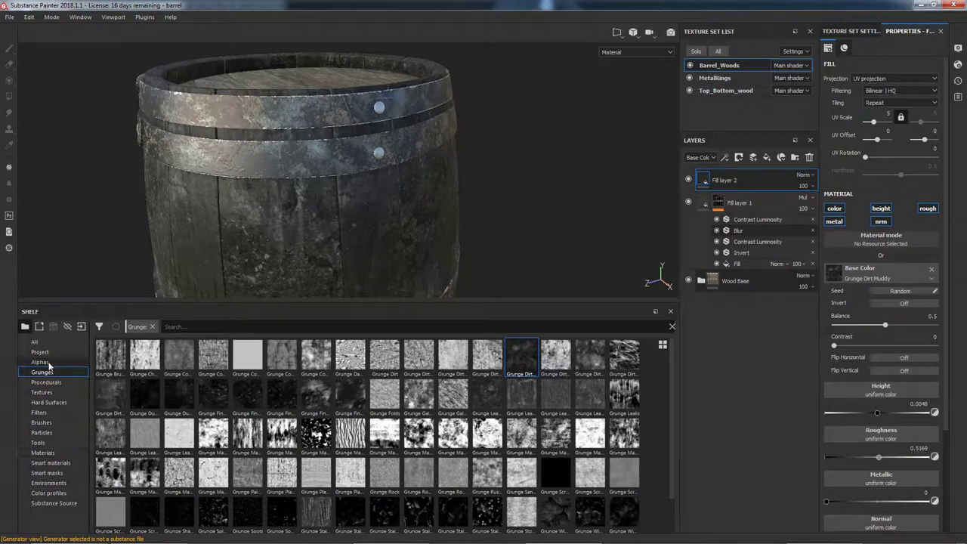
- Apply the Dust Dirty smart mask to the top fill layer and raise its Mask Editor's Global Balance to 0.77
click(45, 473)
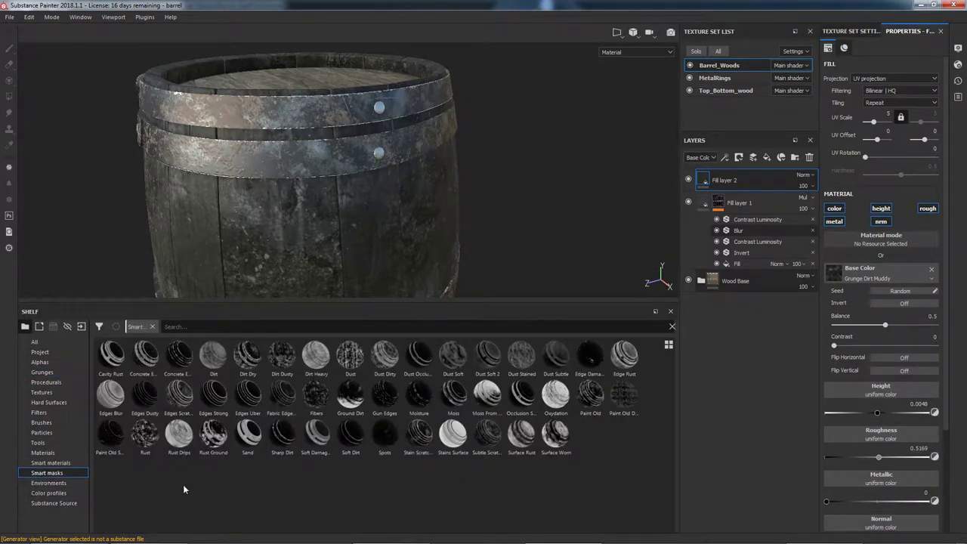
mouse_move(411, 454)
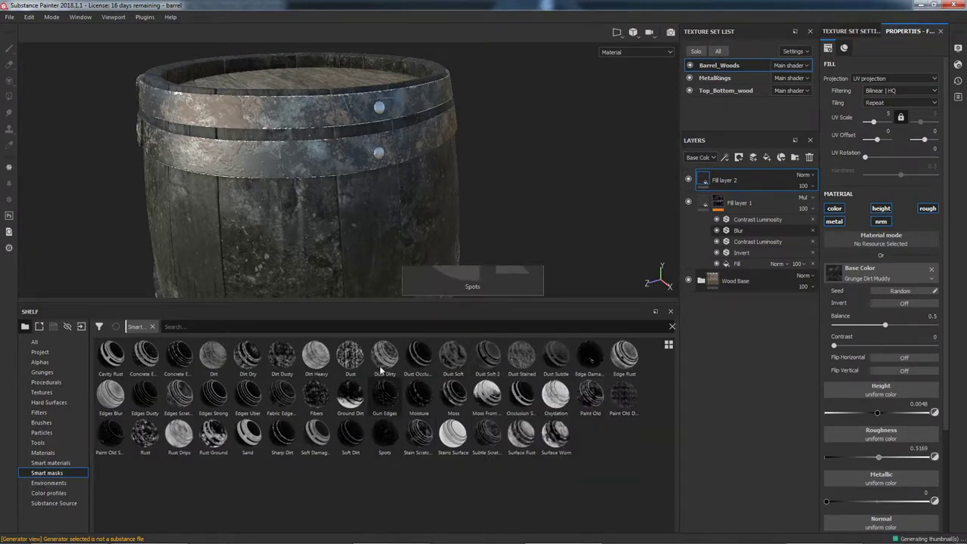
drag(575, 271, 723, 179)
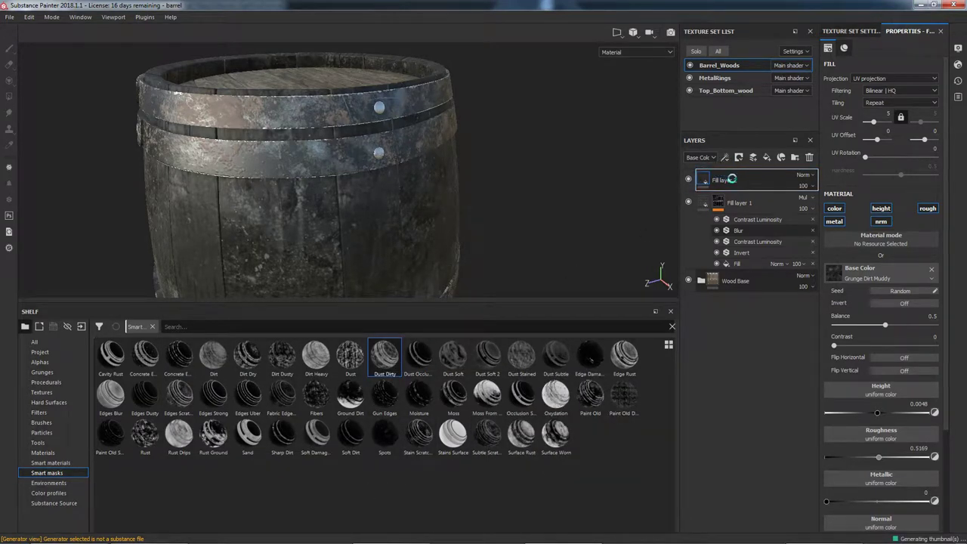
click(743, 196)
scroll(462, 209, down, 4)
alt+drag(460, 210, 432, 194)
mouse_move(885, 108)
mouse_down()
mouse_move(929, 105)
mouse_move(914, 107)
mouse_up()
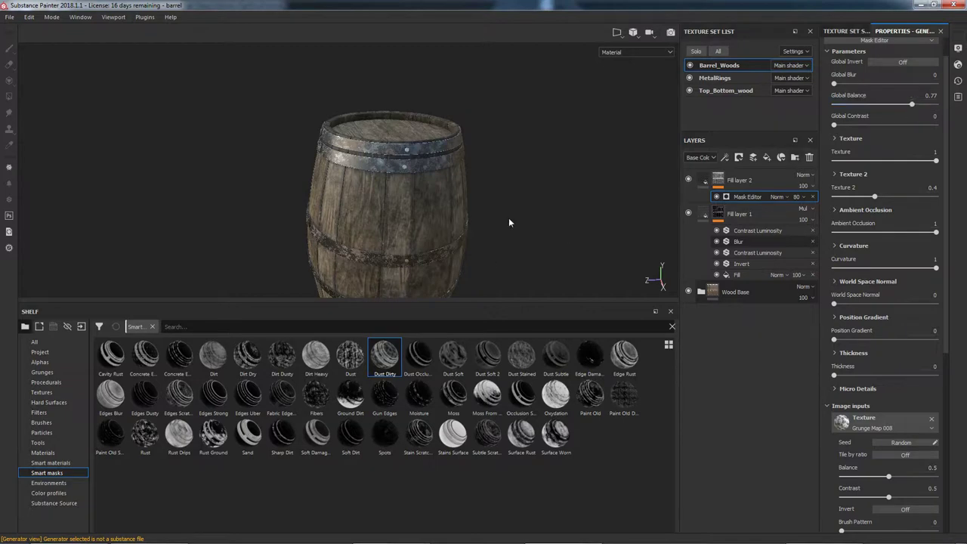
- Lower the top fill layer's opacity to 66 and set its mask's Global Balance to 0.86
click(800, 176)
click(802, 182)
click(803, 186)
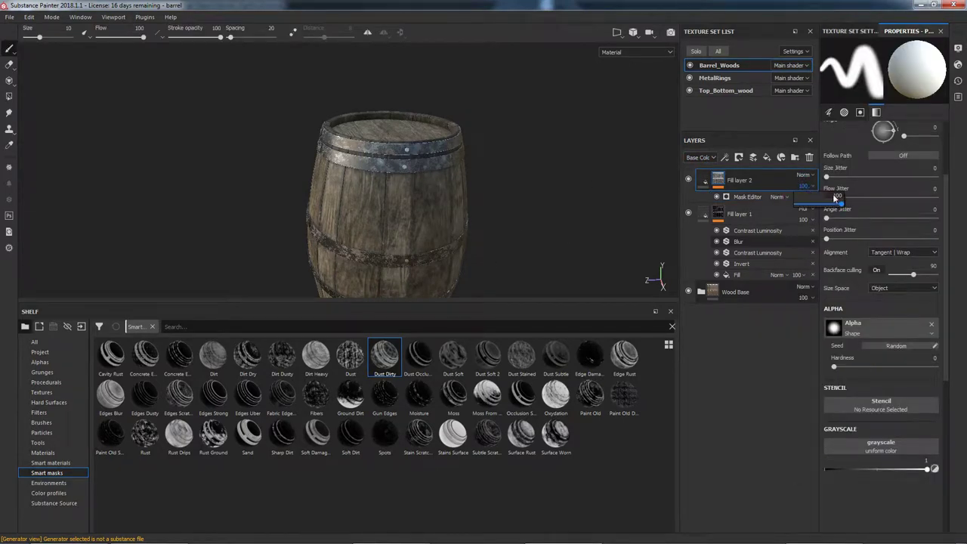
drag(834, 204, 827, 205)
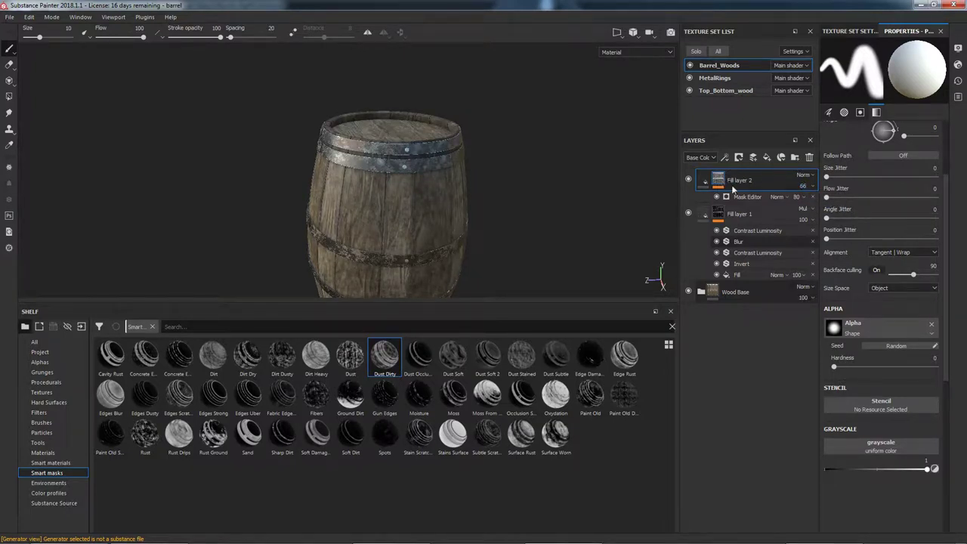
click(740, 197)
drag(909, 104, 920, 103)
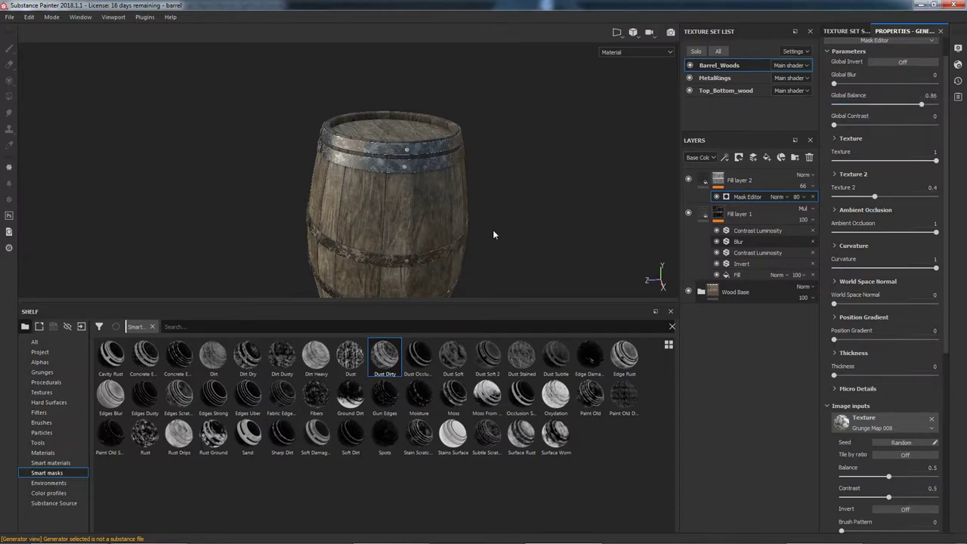
- Inspect the dirt on the barrel from the side and above, including a close view of the wooden lid
scroll(544, 215, down, 2)
alt+drag(509, 240, 402, 105)
alt+middle_drag(466, 153, 511, 225)
scroll(511, 225, up, 3)
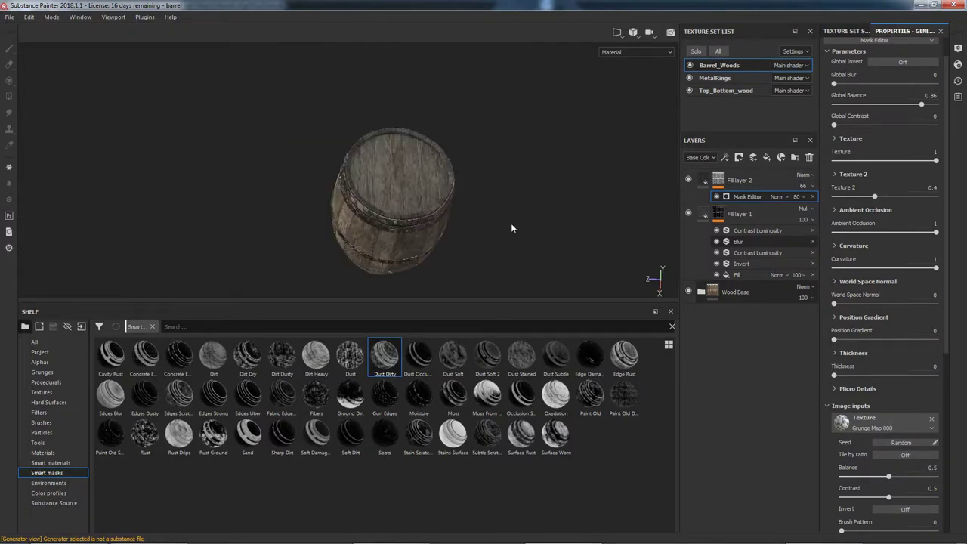
alt+drag(475, 240, 475, 207)
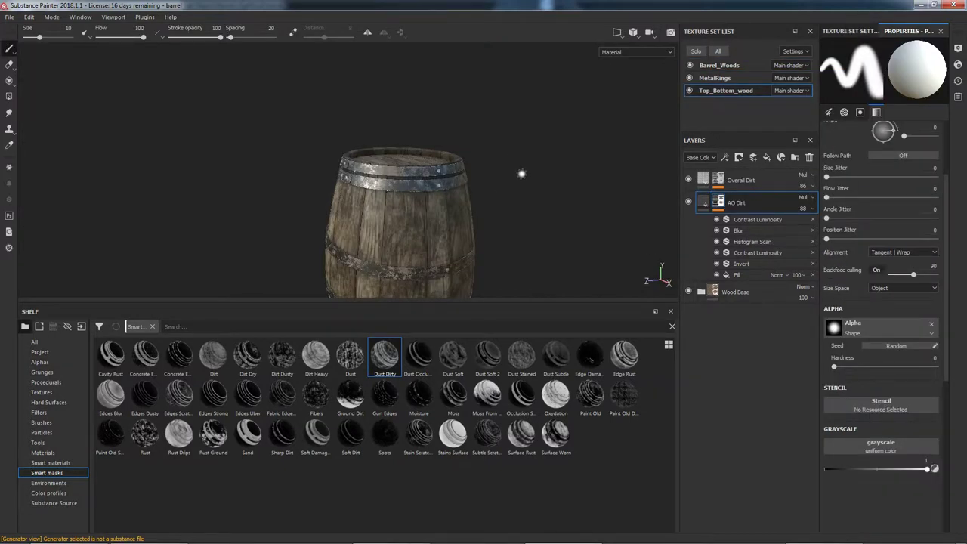
mouse_move(521, 174)
alt+mouse_down()
mouse_move(511, 197)
mouse_move(494, 166)
mouse_move(533, 173)
alt+mouse_up()
key(shift)
mouse_move(491, 140)
alt+mouse_down()
mouse_move(507, 199)
mouse_move(531, 229)
mouse_move(443, 161)
mouse_move(504, 150)
alt+mouse_up()
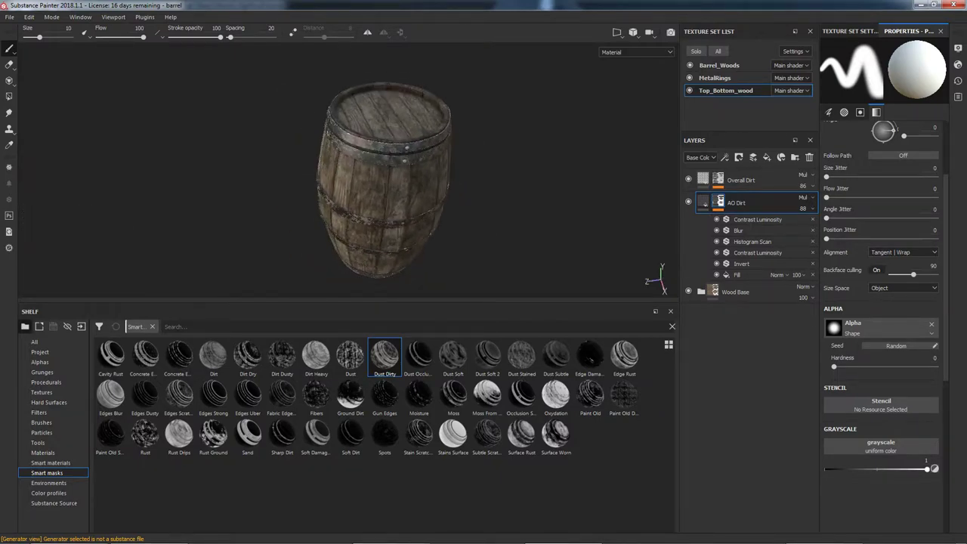
scroll(380, 138, up, 3)
scroll(409, 79, up, 6)
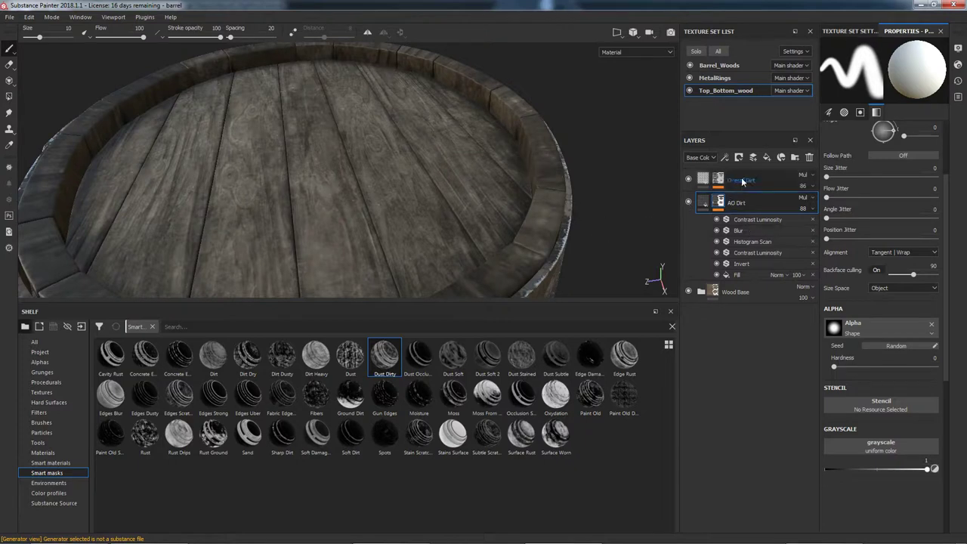
scroll(360, 219, down, 3)
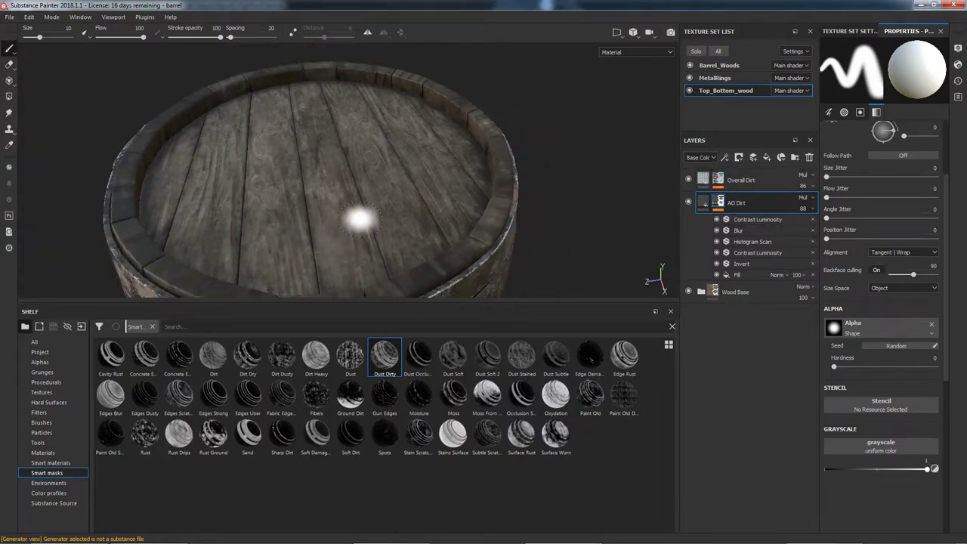
- Toggle the Overall Dirt layer's visibility repeatedly to compare the lid with and without it
click(690, 177)
click(690, 177)
click(689, 178)
click(689, 178)
click(688, 179)
click(688, 179)
click(688, 179)
click(688, 179)
click(688, 179)
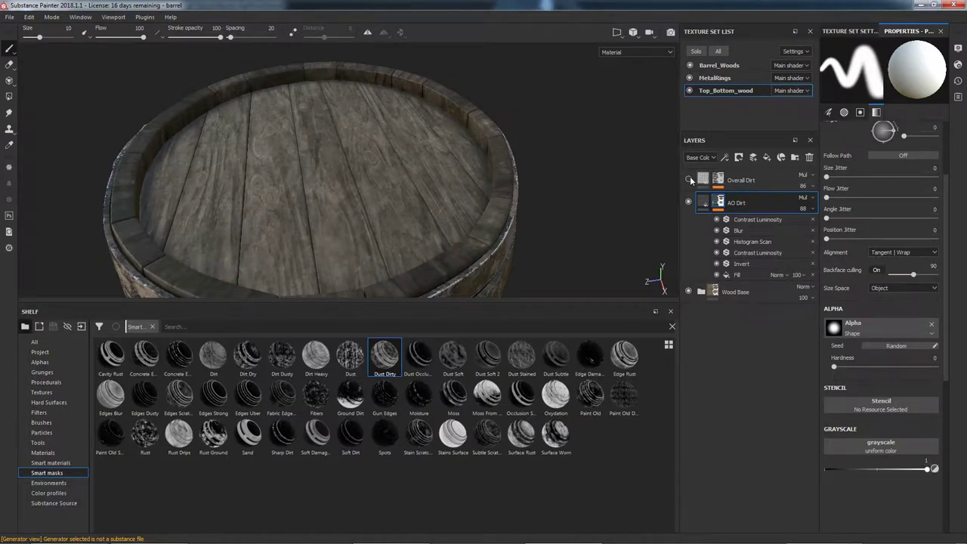
- Toggle the AO Dirt layer to compare its effect on the lid, show Overall Dirt again and review the barrel
click(688, 202)
click(688, 202)
click(688, 203)
click(688, 202)
click(688, 179)
alt+drag(411, 185, 508, 199)
scroll(485, 208, down, 5)
alt+middle_drag(454, 119, 443, 216)
scroll(423, 210, up, 8)
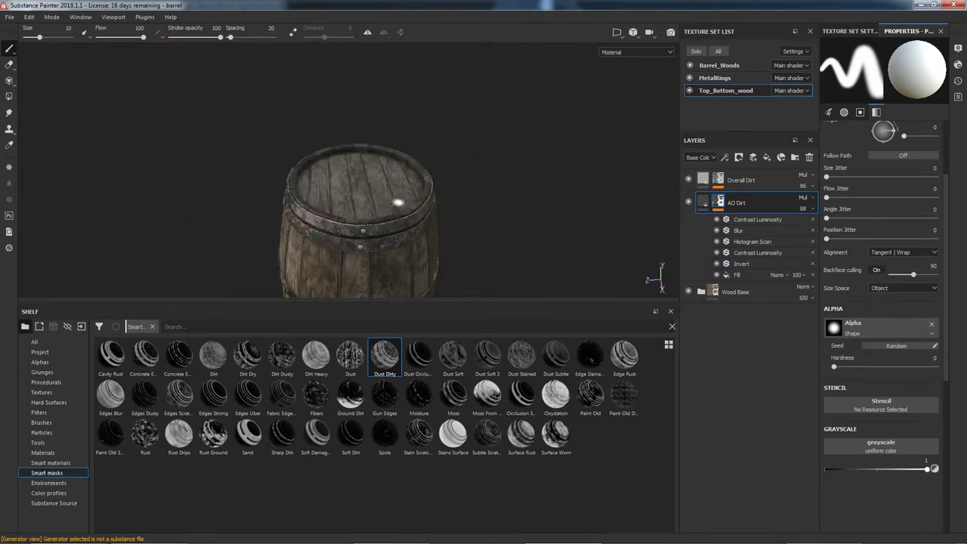
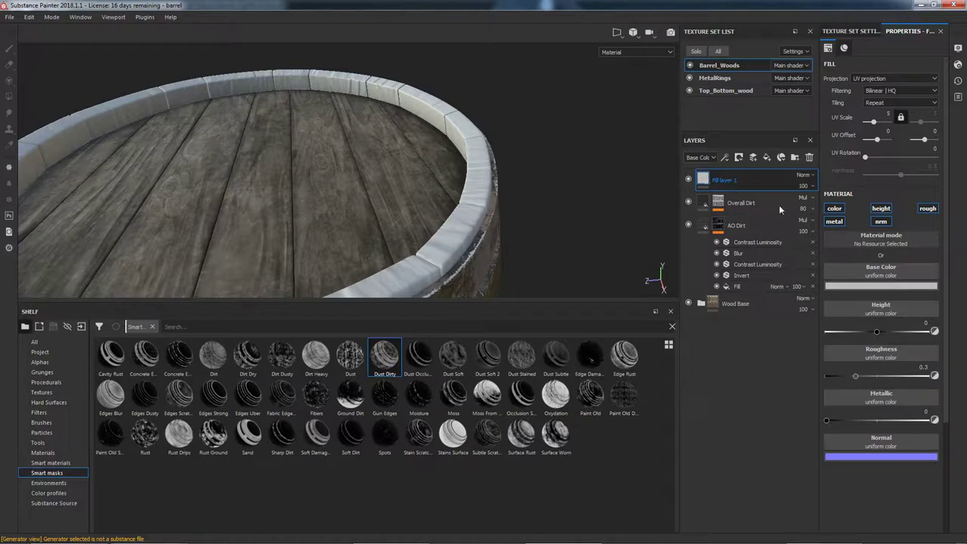
- Disable the new fill layer's color and metal channels, and set its roughness to 0.5749 and height to -0.1498
click(835, 209)
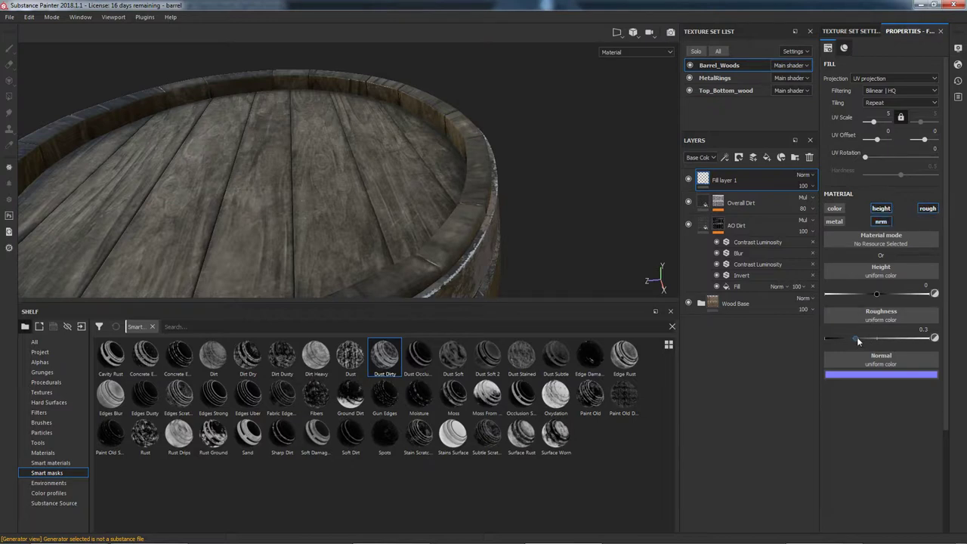
drag(856, 337, 886, 339)
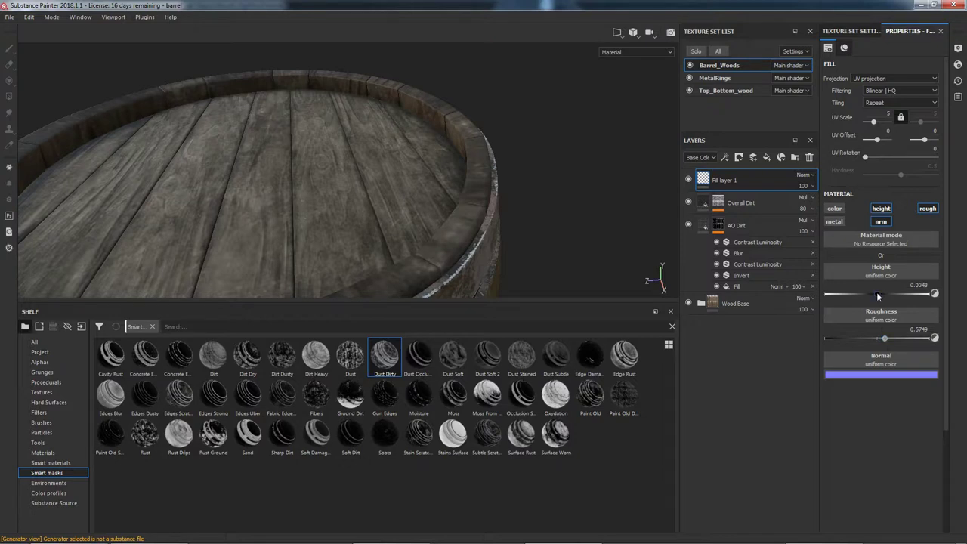
drag(875, 294, 869, 295)
- Search the whole shelf for "scratches" and assign Grunge Scratches as the new fill layer's height
mouse_move(708, 181)
click(46, 382)
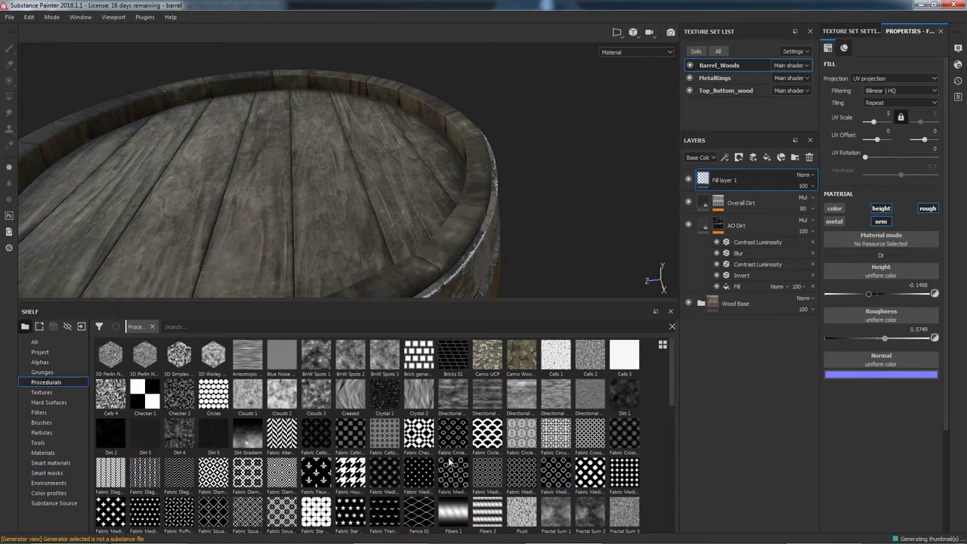
scroll(451, 461, down, 3)
scroll(393, 446, up, 3)
scroll(345, 424, down, 3)
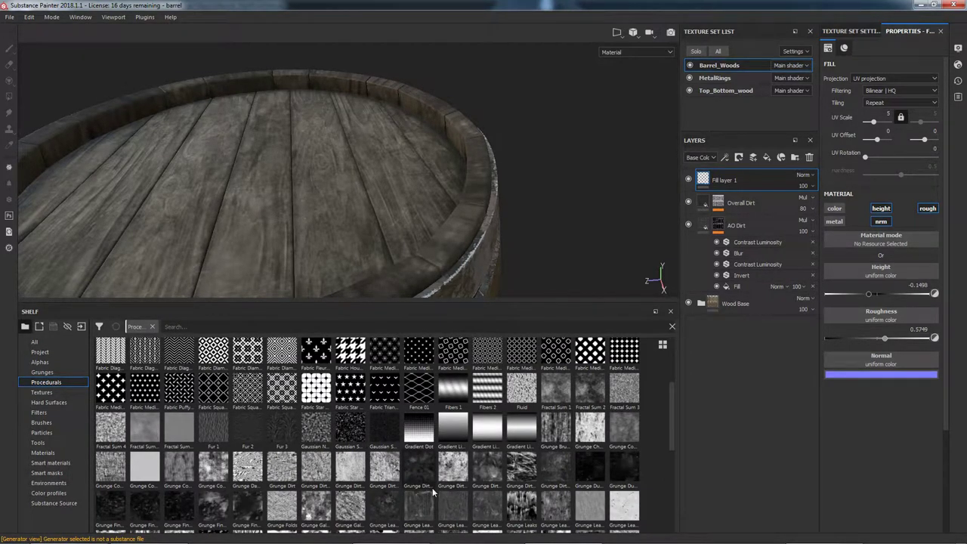
scroll(213, 439, up, 3)
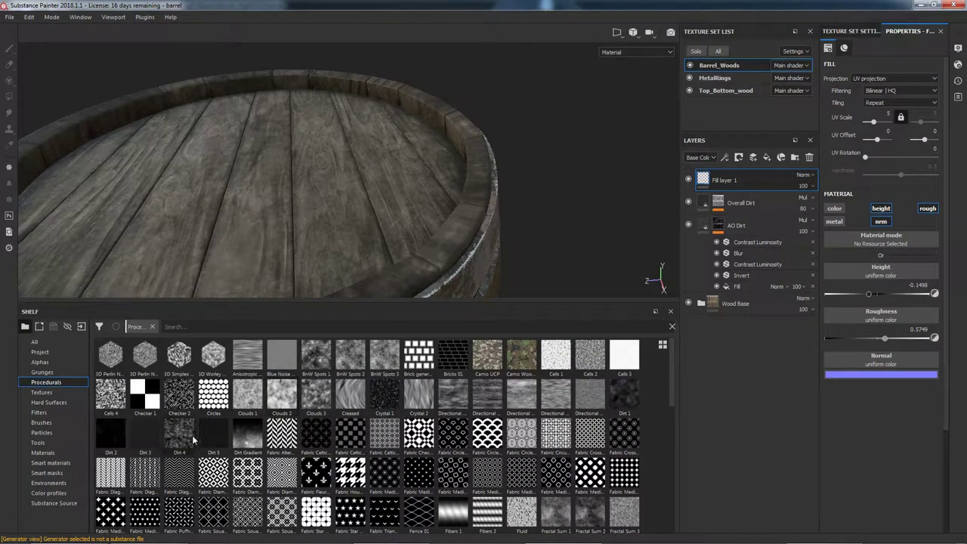
scroll(477, 447, down, 8)
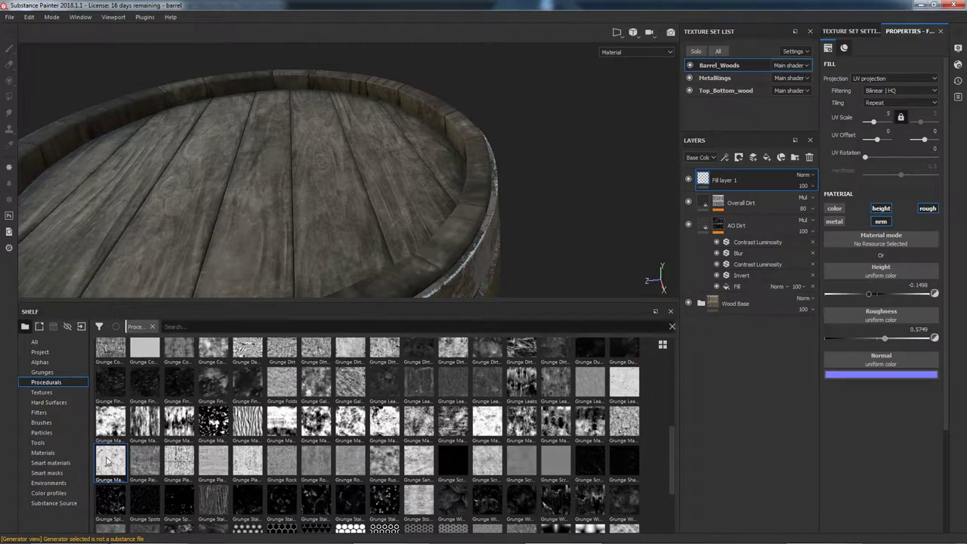
click(154, 327)
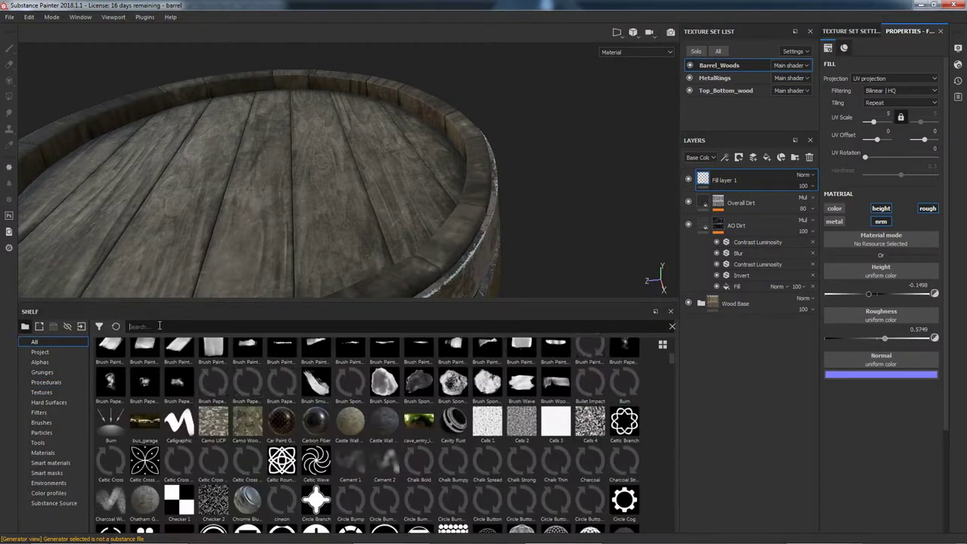
text(scratches)
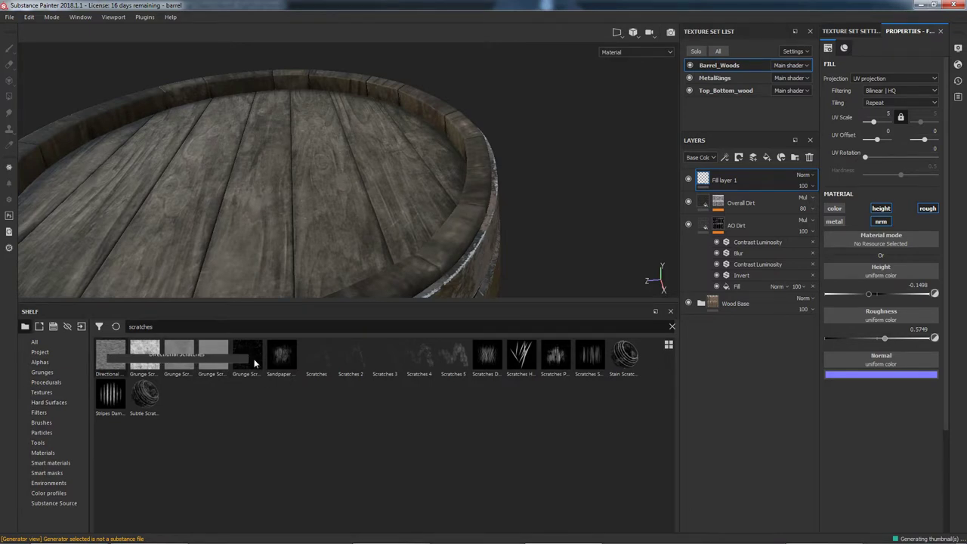
click(247, 349)
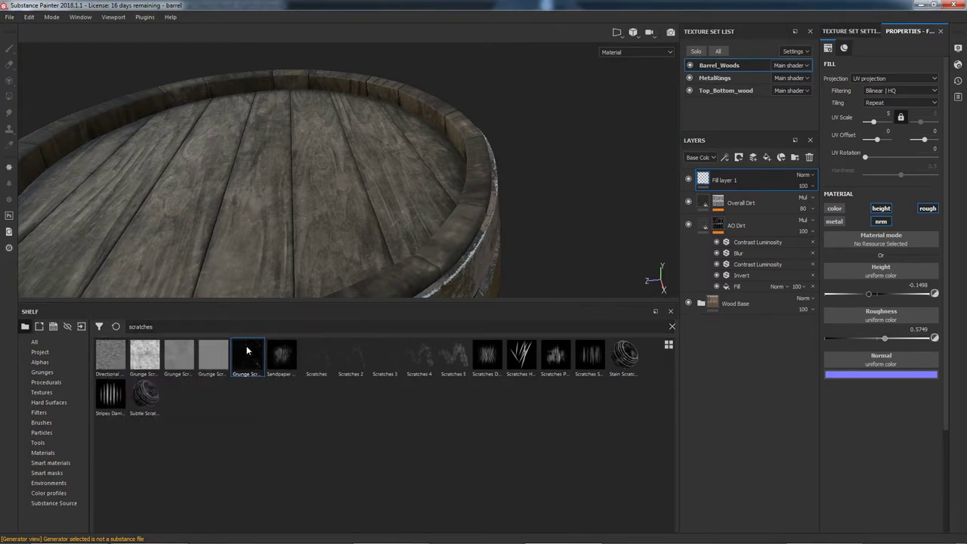
drag(142, 355, 882, 264)
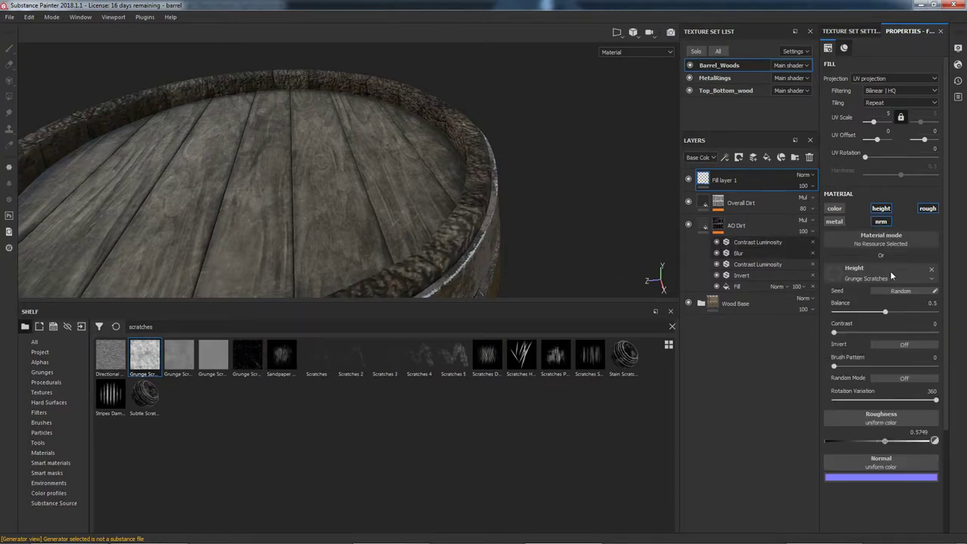
- Reduce the scratches fill layer's UV Scale to 0.97
scroll(497, 225, down, 3)
scroll(424, 205, up, 3)
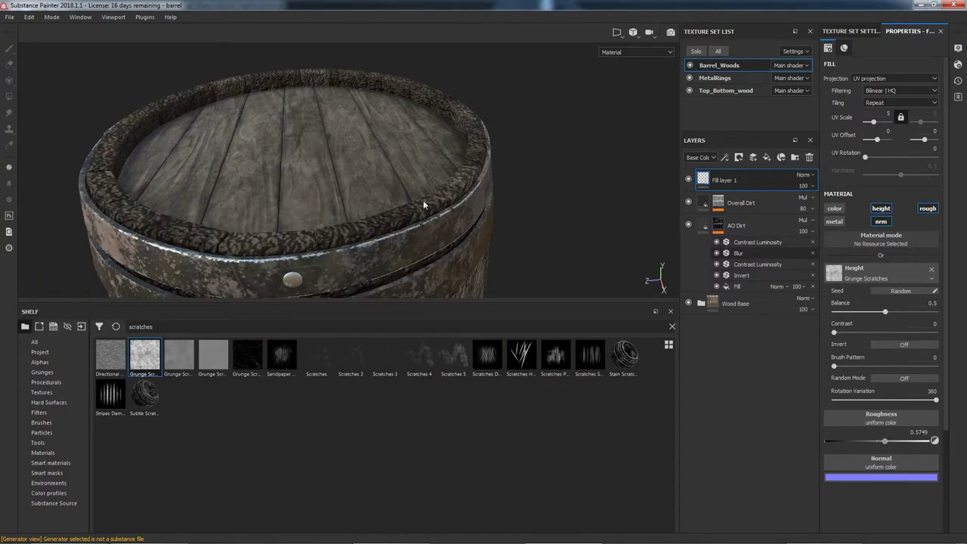
scroll(469, 226, down, 5)
alt+middle_drag(469, 227, 468, 199)
scroll(468, 184, up, 2)
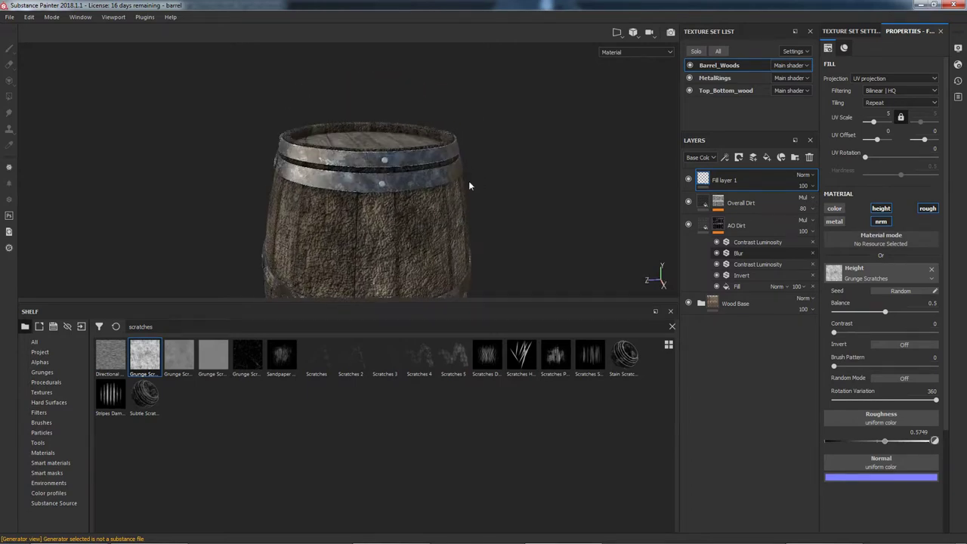
mouse_move(874, 124)
mouse_down()
mouse_move(887, 124)
mouse_move(870, 129)
mouse_up()
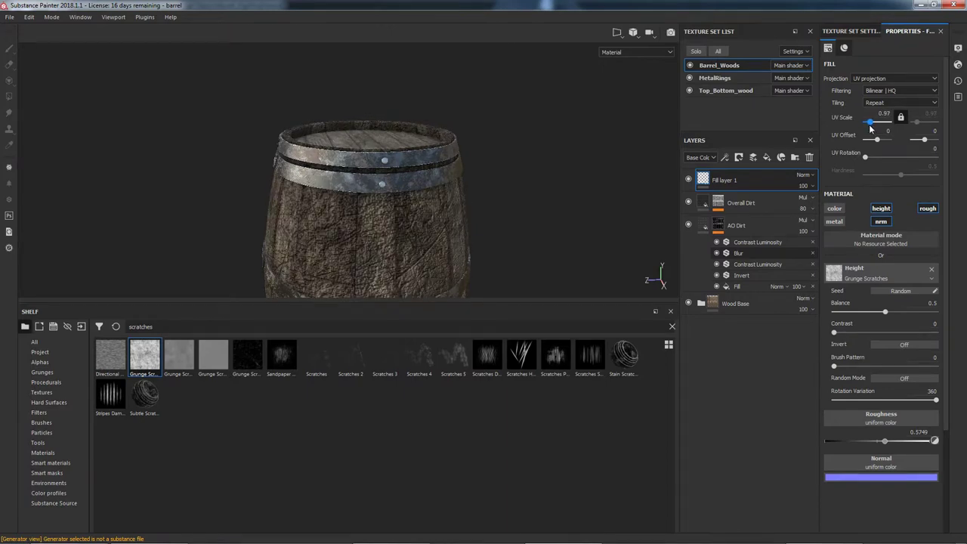
- Set the scratches fill layer's UV Scale to 1.32 and check the pattern on the barrel rim and side
alt+middle_drag(509, 132, 505, 193)
scroll(409, 231, up, 5)
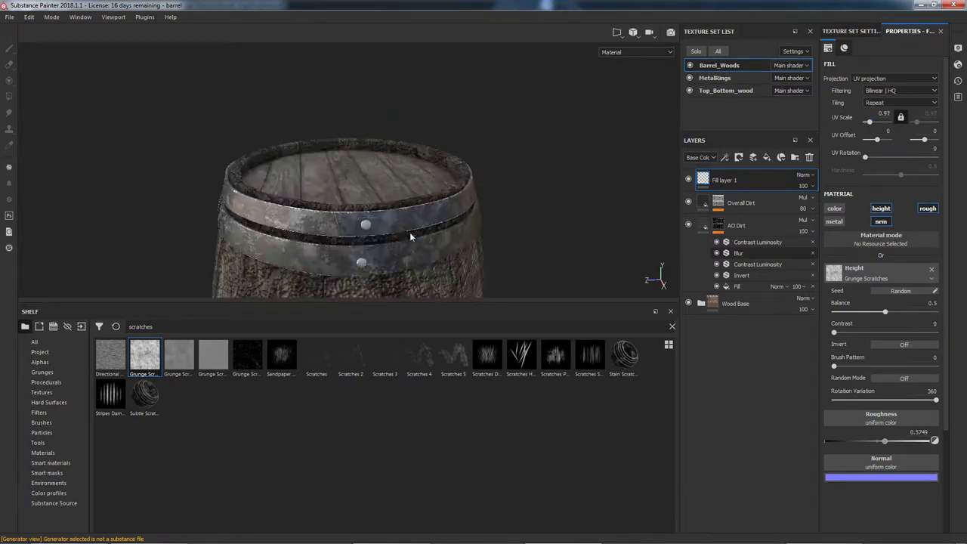
alt+drag(581, 176, 403, 178)
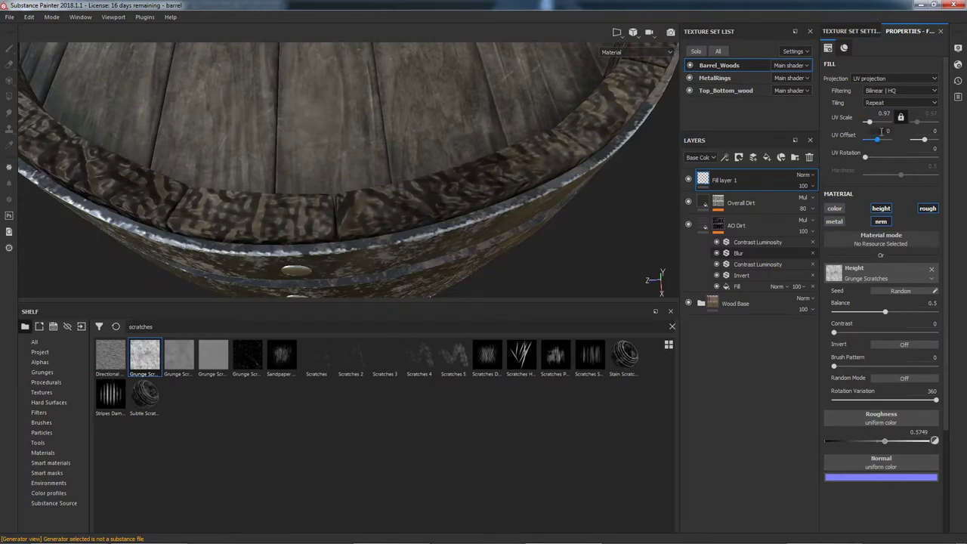
drag(869, 122, 869, 124)
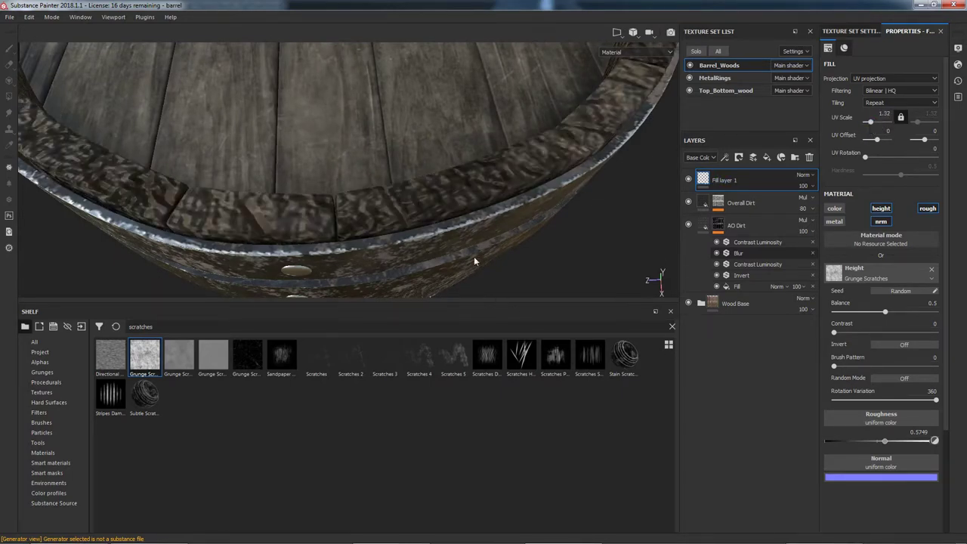
scroll(469, 247, down, 5)
alt+drag(548, 250, 541, 221)
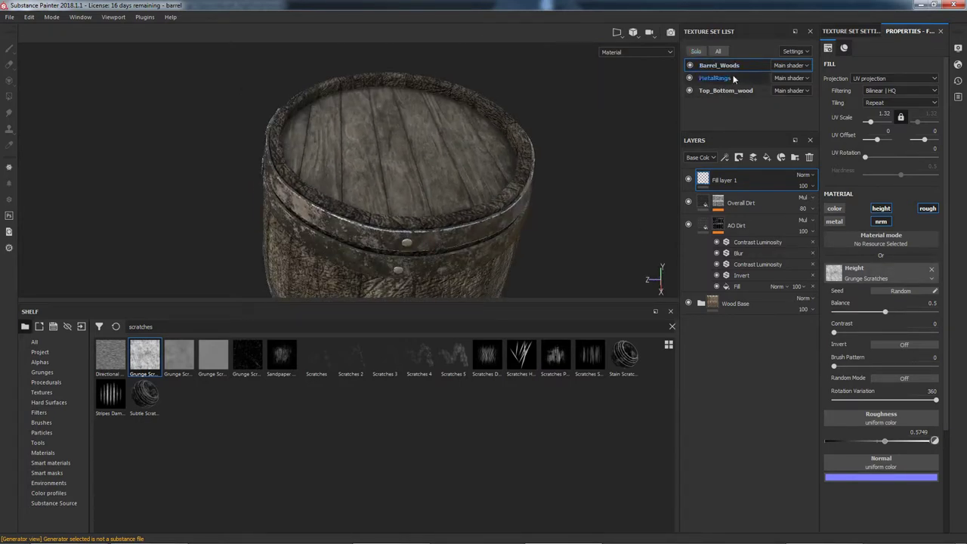
- Set the Overall Dirt layer's blend mode to Linear light for the Roughness channel
click(718, 202)
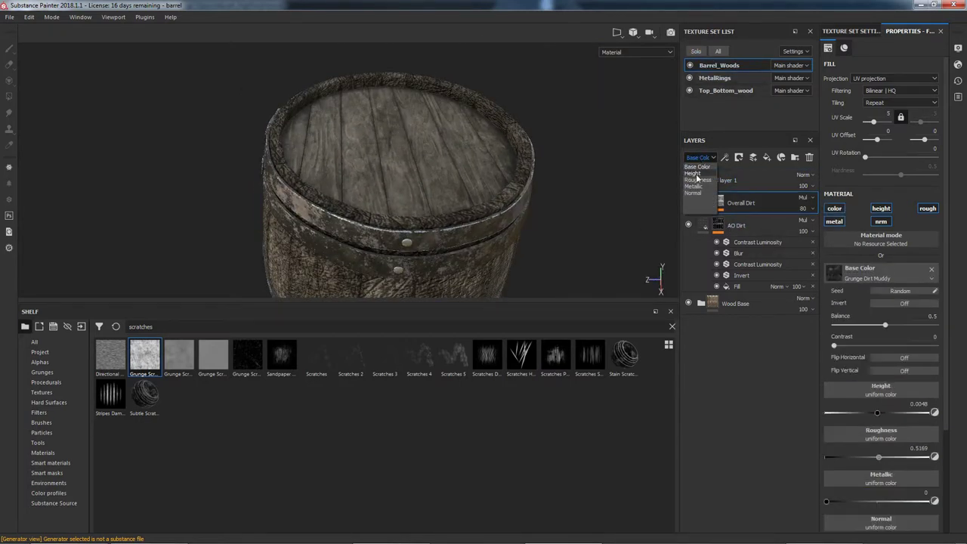
click(698, 157)
click(703, 182)
click(805, 197)
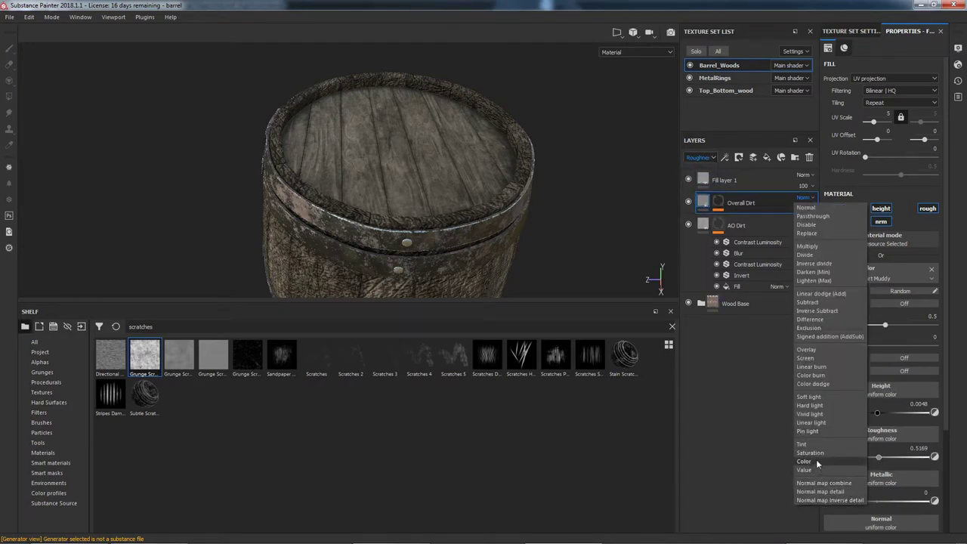
click(810, 422)
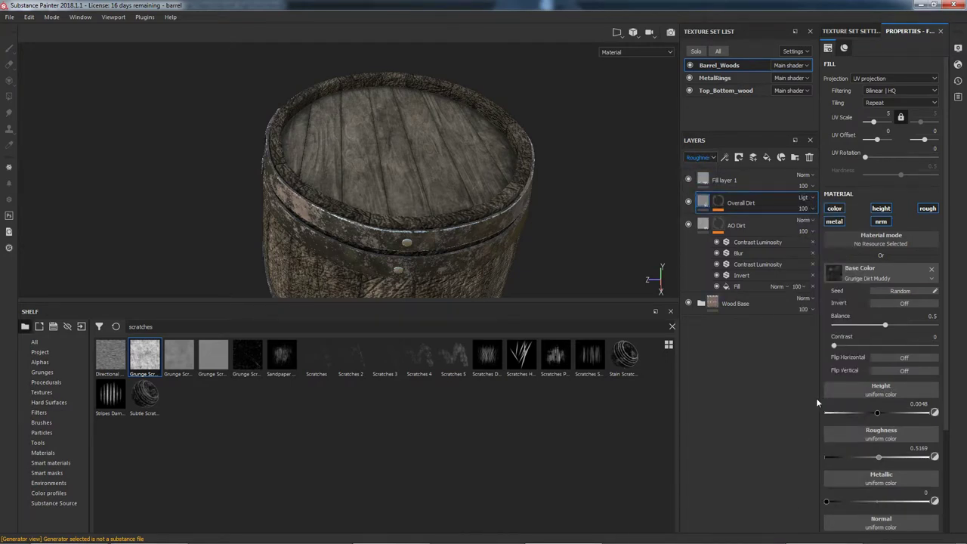
- Try Multiply on the Overall Dirt layer's Roughness channel and settle on the Normal blend mode
click(805, 199)
click(813, 247)
double_click(721, 180)
click(719, 181)
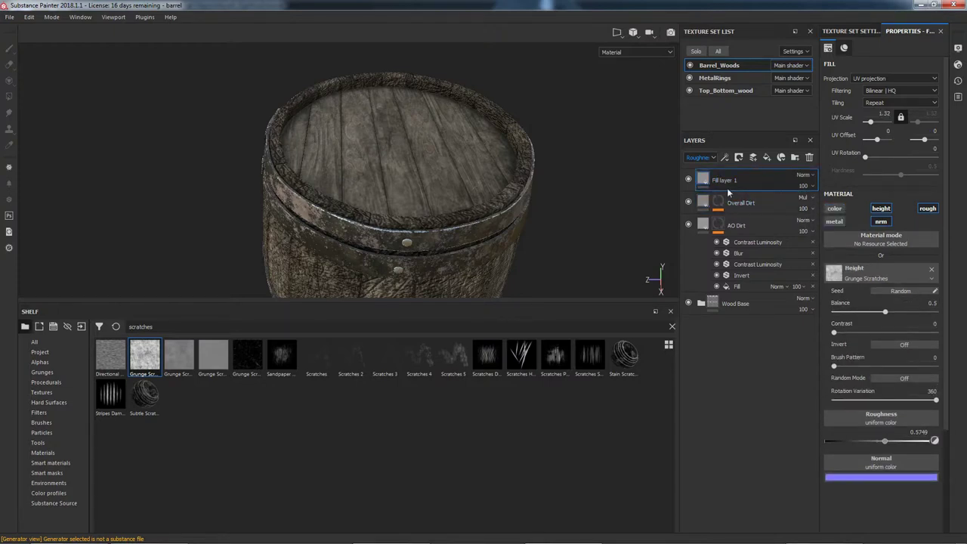
click(803, 199)
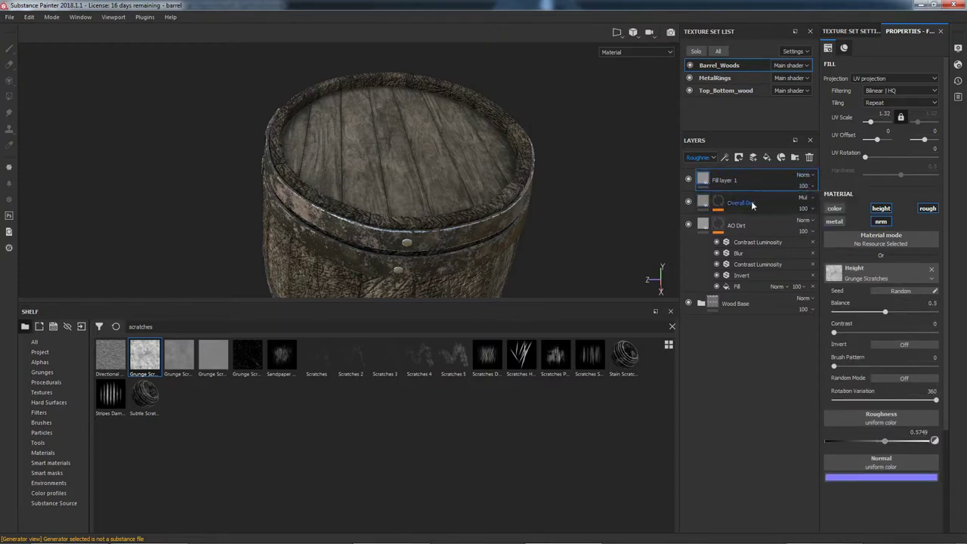
click(806, 198)
click(808, 207)
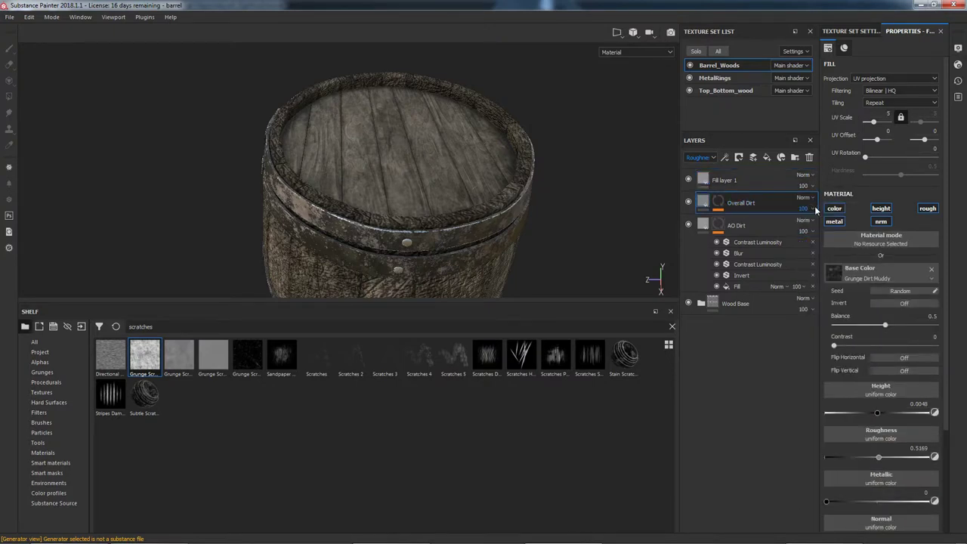
- Display the layer stack's Base Color channel and turn off the roughness channel on the scratches fill layer
click(723, 179)
click(699, 157)
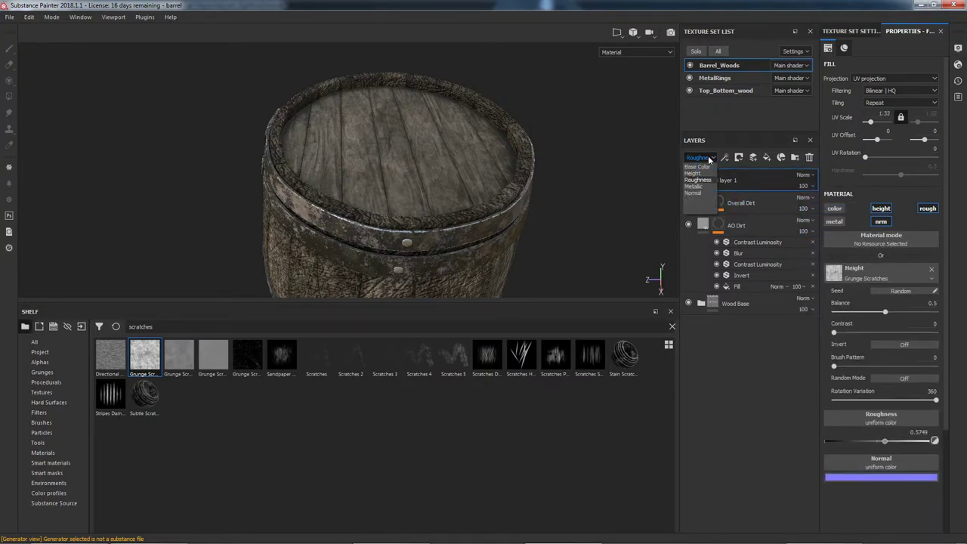
click(699, 168)
click(927, 209)
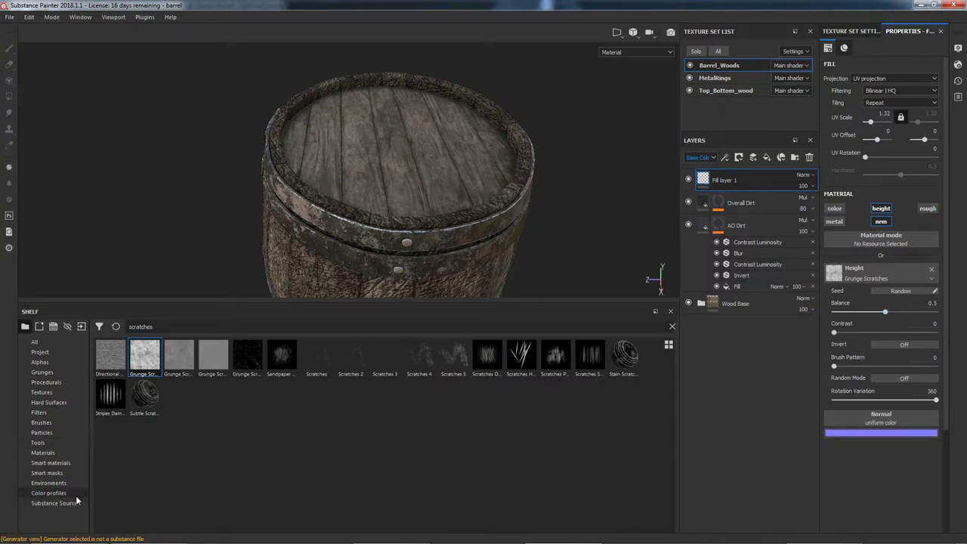
- Apply the second Concrete smart mask to the scratches fill layer and check the masked detail on the side planks
click(58, 475)
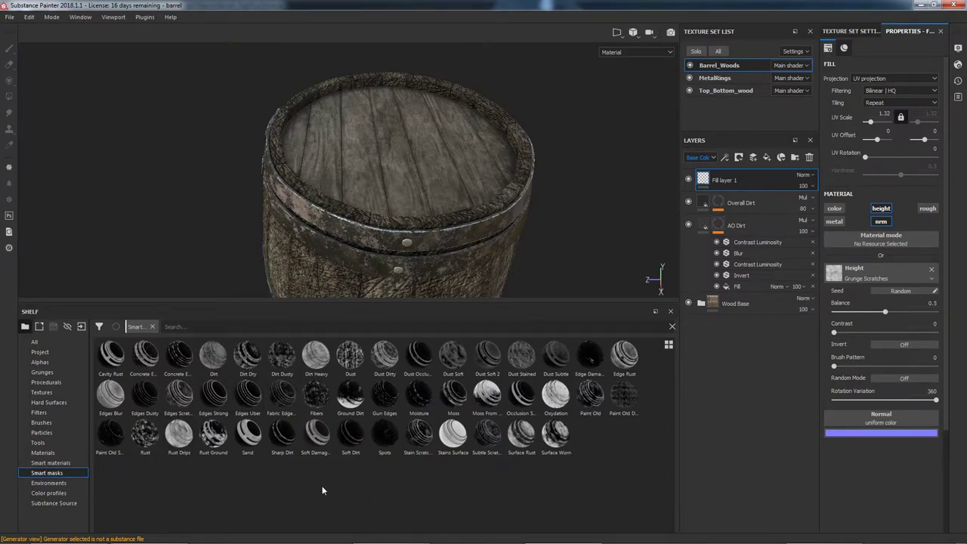
mouse_move(179, 351)
mouse_down()
mouse_move(559, 253)
mouse_move(734, 159)
mouse_move(745, 179)
mouse_up()
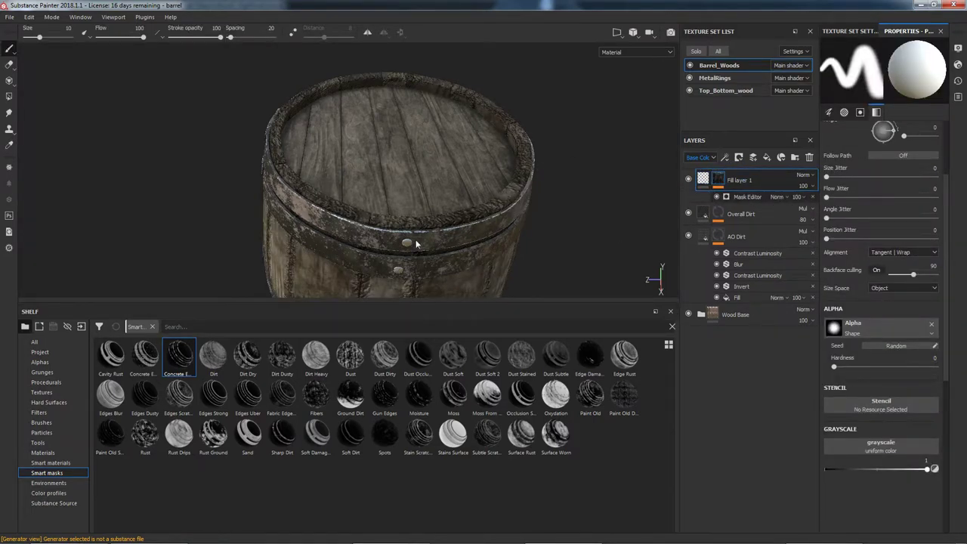
scroll(473, 262, down, 3)
alt+drag(472, 262, 373, 168)
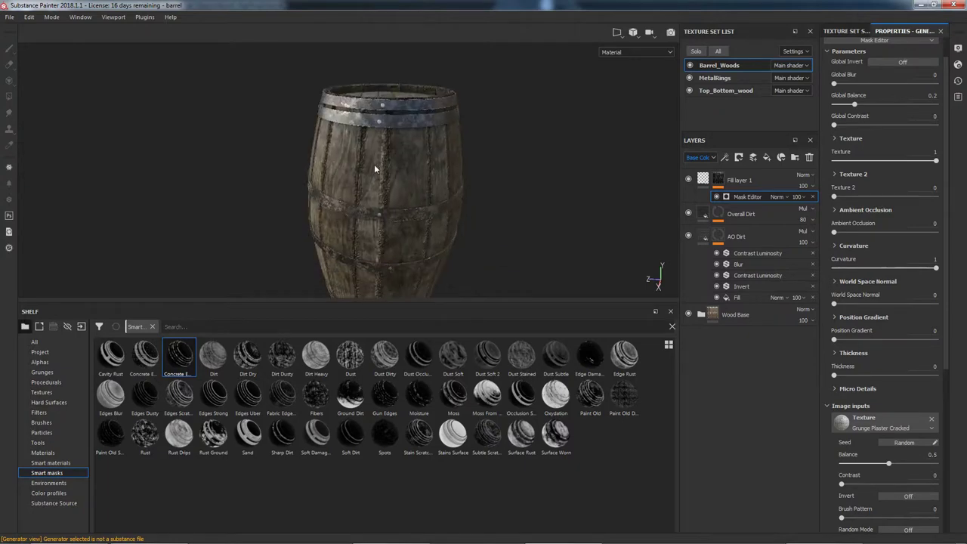
scroll(375, 169, up, 5)
alt+drag(524, 153, 453, 143)
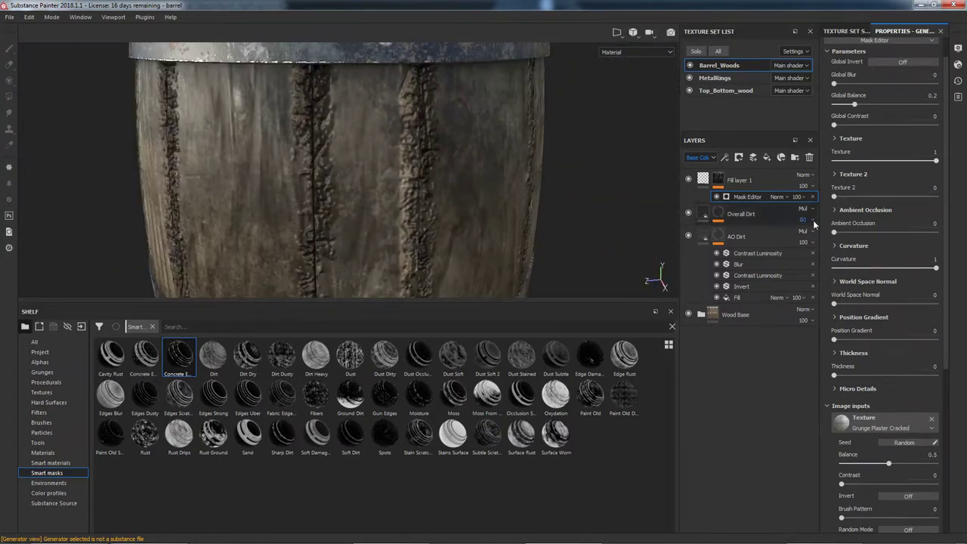
- Invert the Grunge Scratches height map on the scratches fill layer and select its mask's Mask Editor
click(704, 179)
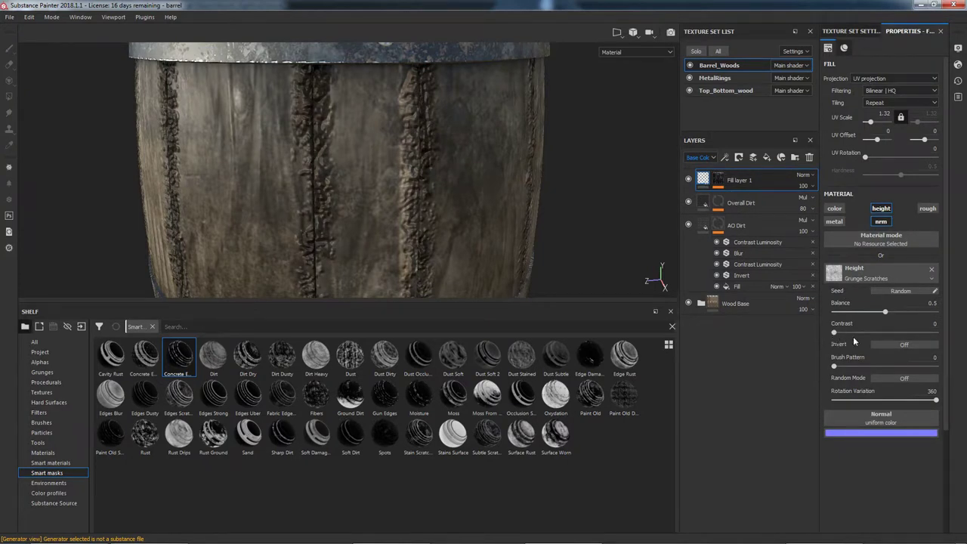
click(906, 345)
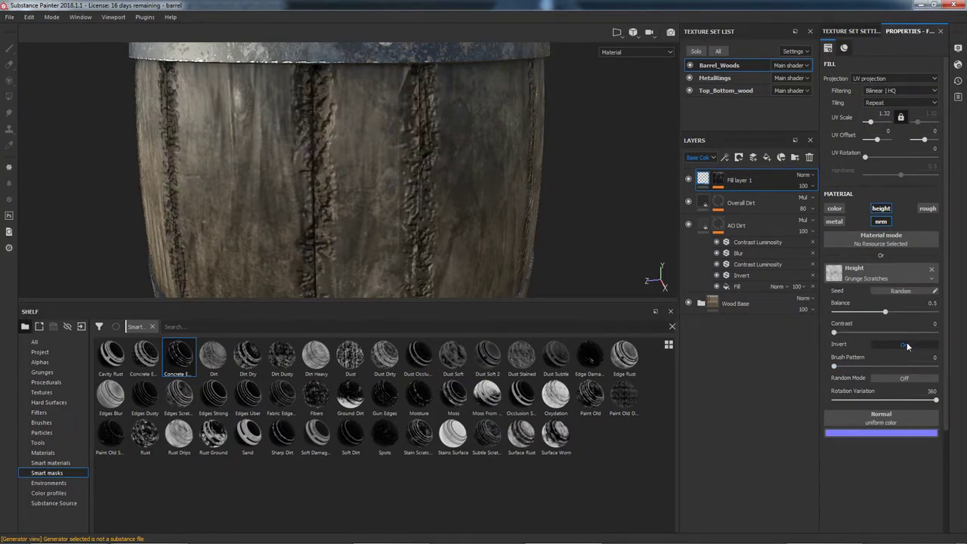
click(718, 180)
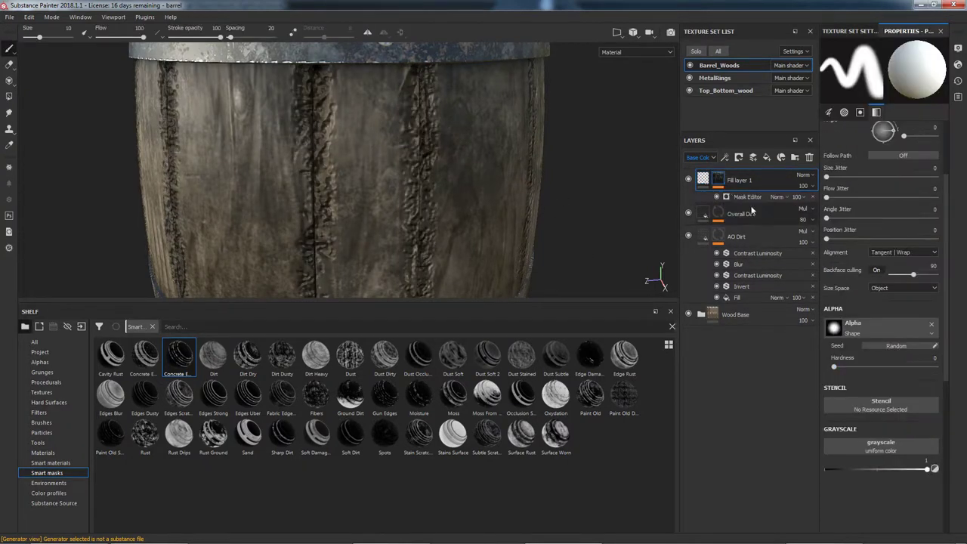
click(751, 198)
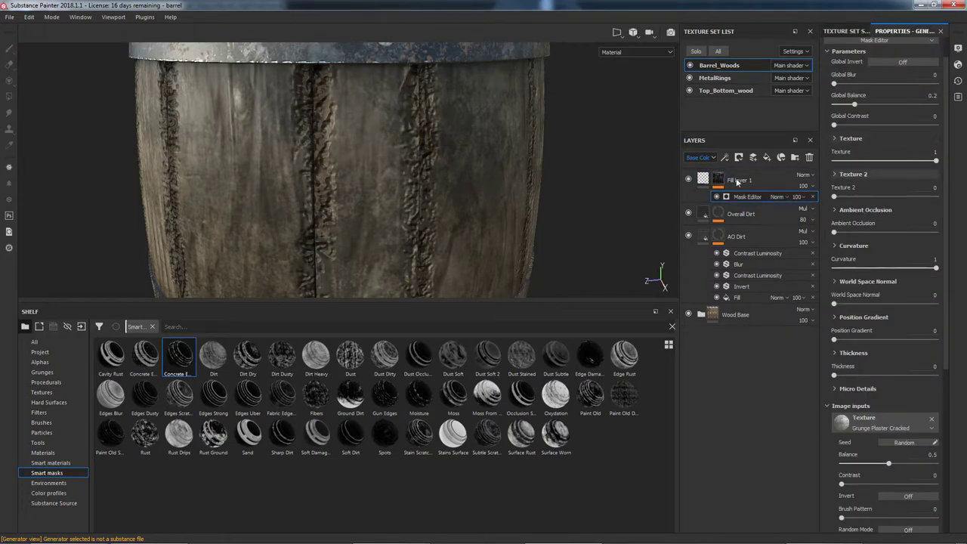
- Examine the inverted scratch detail along the barrel's plank edges, sides and wooden top rim
alt+middle_drag(540, 137, 535, 287)
alt+drag(555, 105, 567, 184)
scroll(566, 184, down, 3)
alt+middle_drag(609, 137, 507, 196)
scroll(507, 192, down, 2)
alt+middle_drag(504, 233, 526, 146)
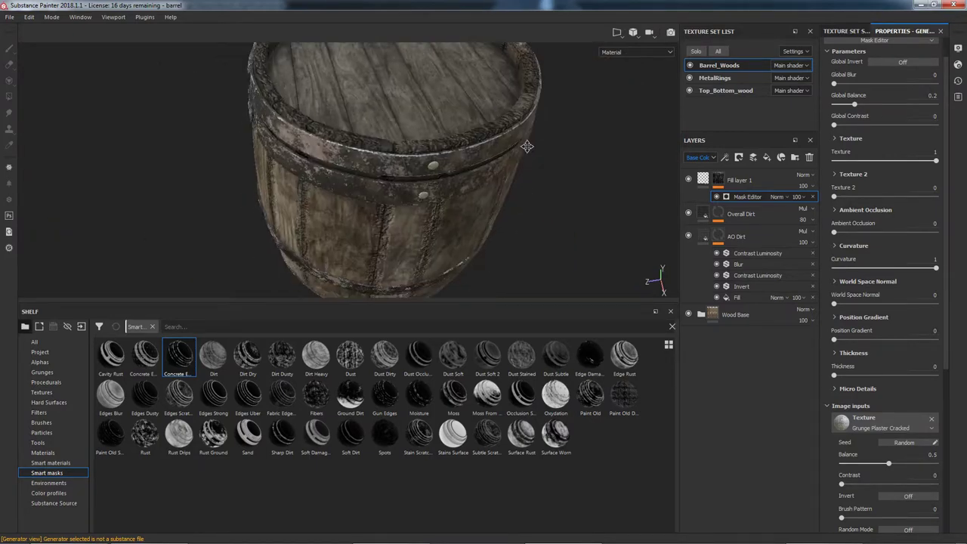
scroll(476, 225, down, 3)
alt+drag(506, 243, 516, 195)
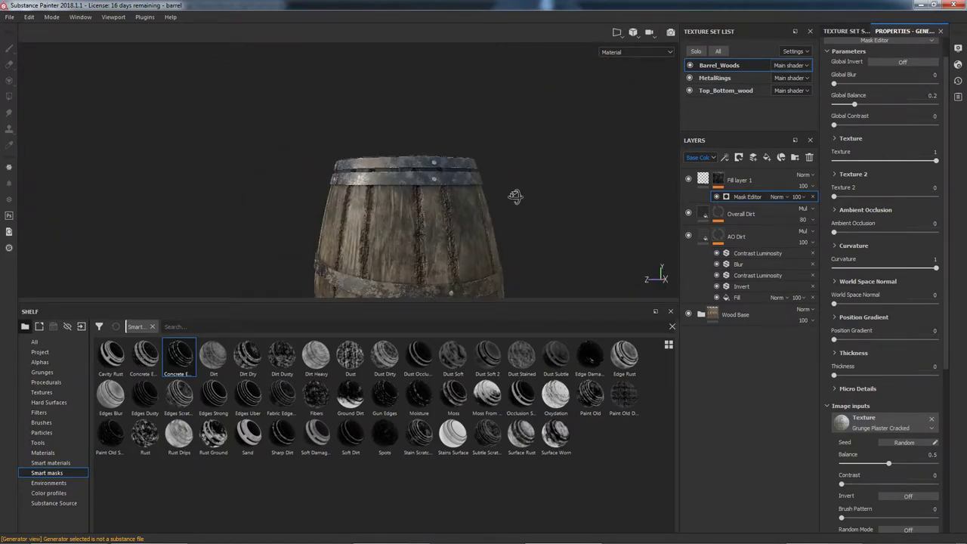
scroll(519, 247, down, 2)
alt+drag(519, 252, 468, 202)
scroll(469, 206, up, 3)
alt+drag(493, 259, 503, 208)
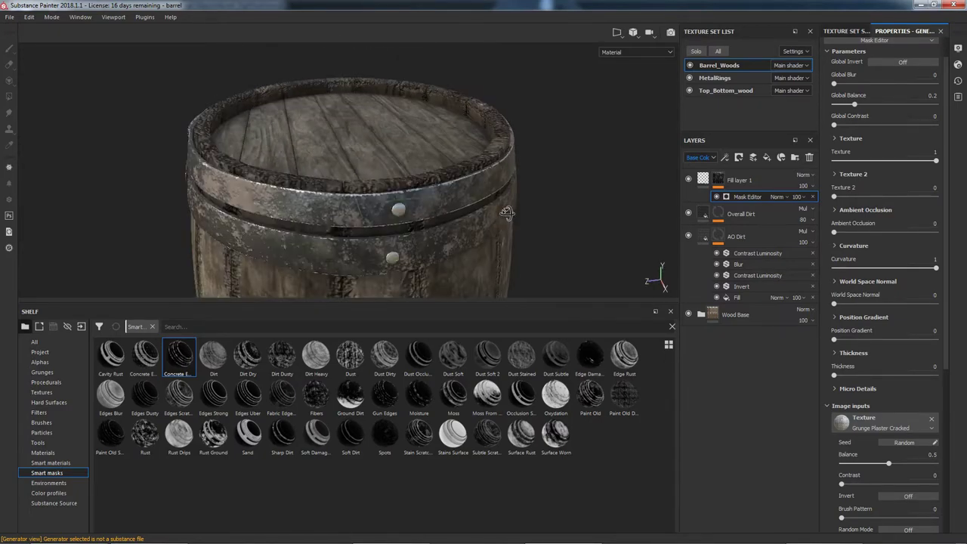
scroll(446, 186, up, 1)
scroll(429, 178, up, 2)
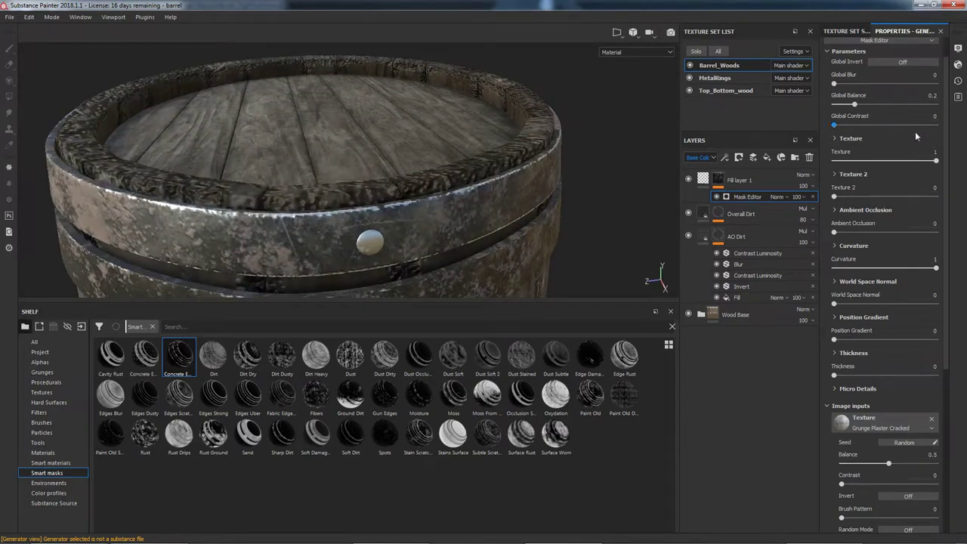
- Set the Mask Editor's Global Balance to 0.02, Texture to 0.14, Texture 2 to 0.05 and Ambient Occlusion to 0.21
mouse_move(855, 109)
mouse_down()
mouse_move(935, 106)
mouse_move(822, 103)
mouse_move(836, 106)
mouse_up()
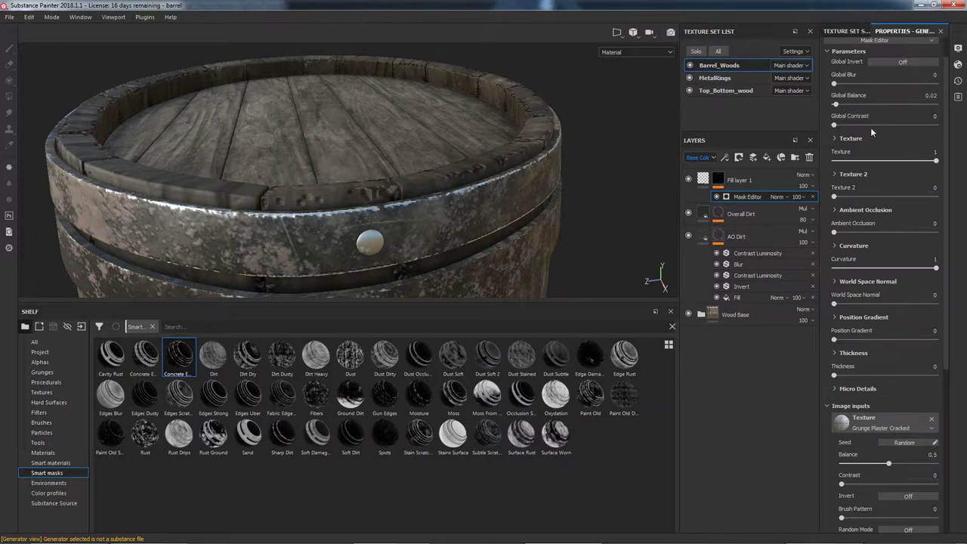
drag(936, 162, 848, 163)
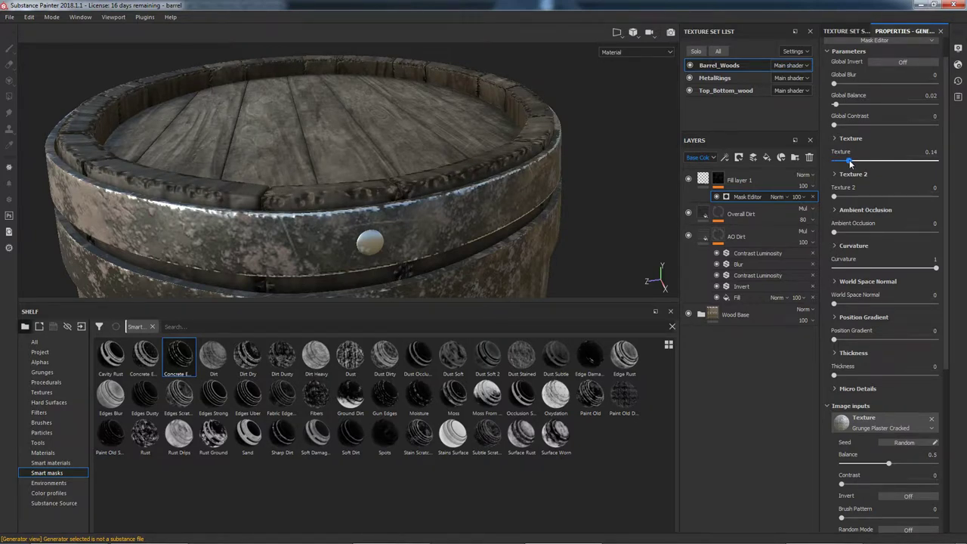
mouse_move(835, 197)
mouse_down()
mouse_move(925, 202)
mouse_move(838, 200)
mouse_up()
drag(835, 236, 908, 232)
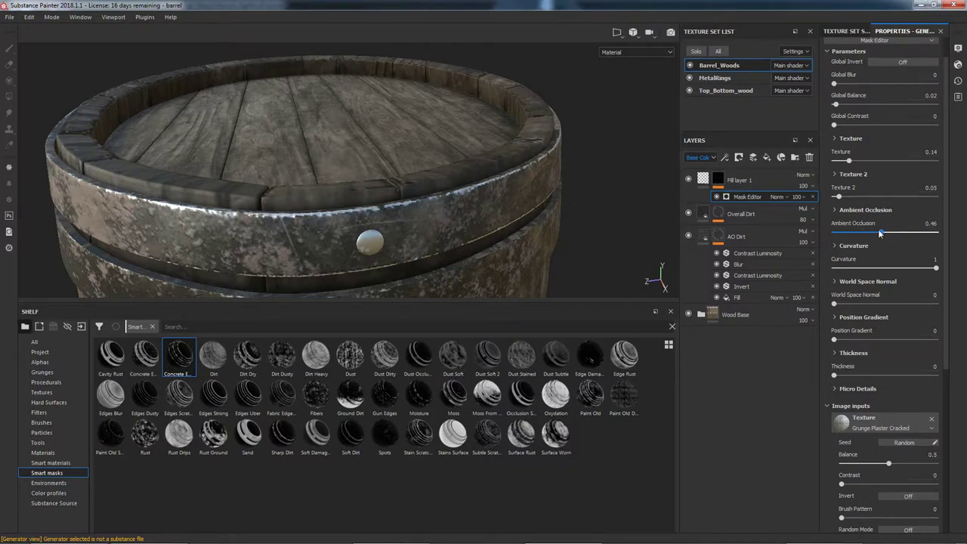
mouse_move(856, 233)
mouse_down()
mouse_move(844, 233)
mouse_move(859, 234)
mouse_up()
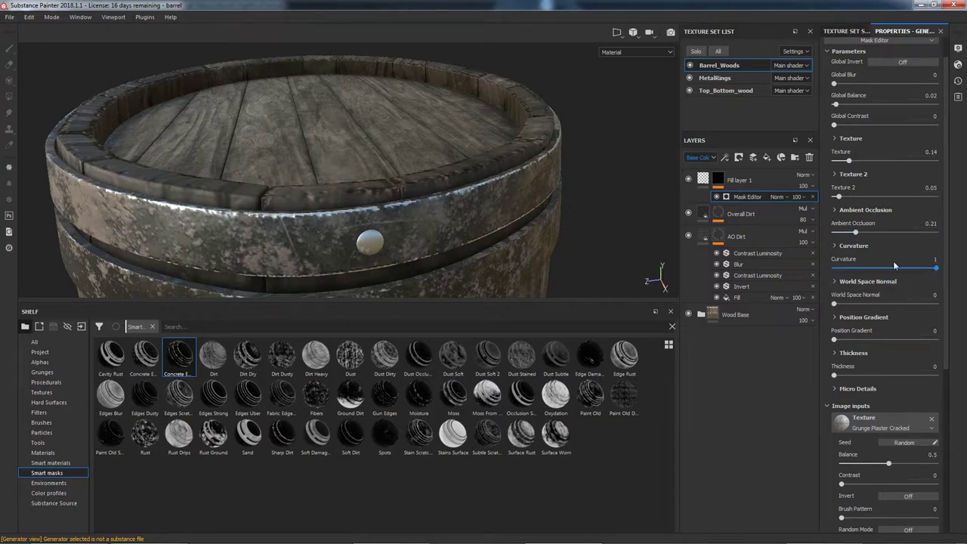
- Set the Mask Editor's curvature to Sharp 0.97, Fine 0.95, Soft 0.88, Medium 0.19, and Large, Big and Huge 0
click(851, 246)
scroll(861, 272, down, 2)
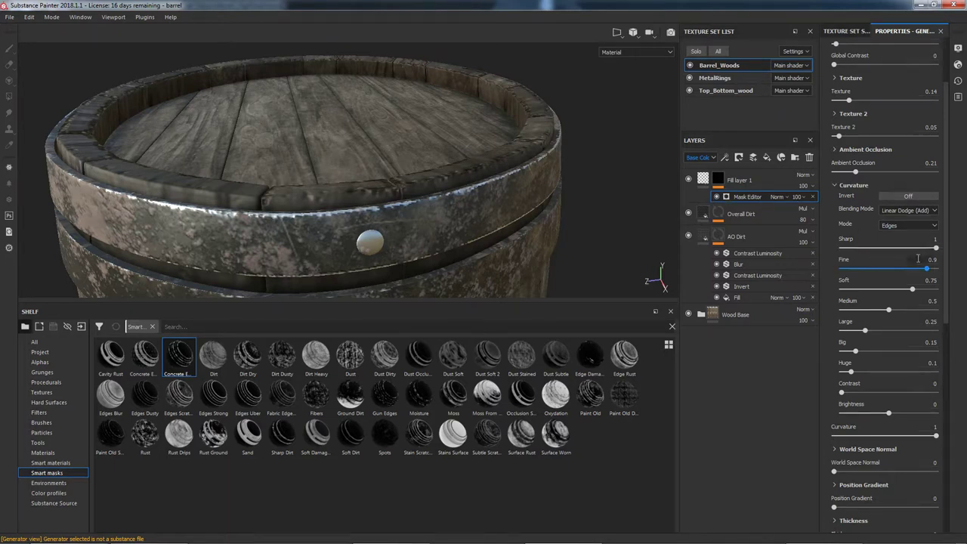
drag(936, 247, 934, 271)
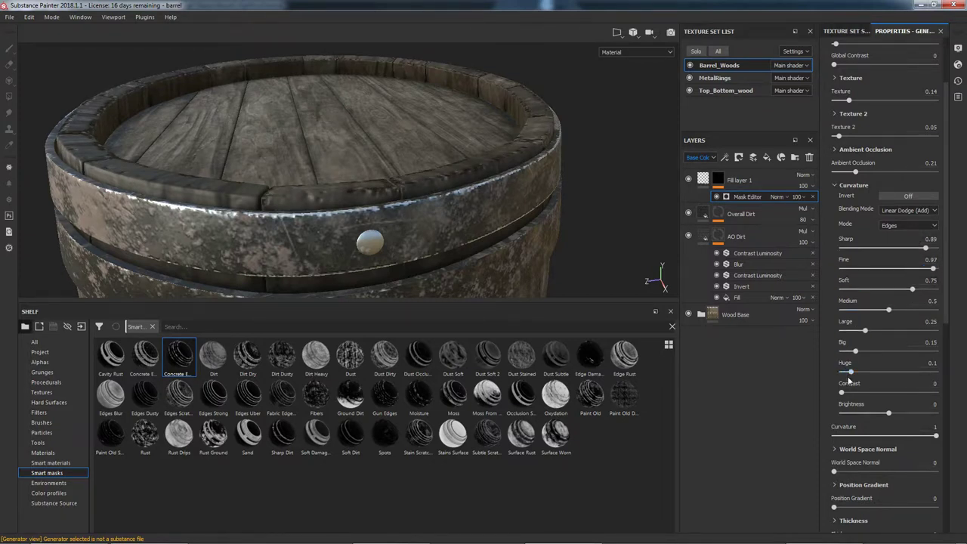
drag(850, 372, 836, 334)
drag(887, 310, 858, 309)
drag(910, 288, 933, 248)
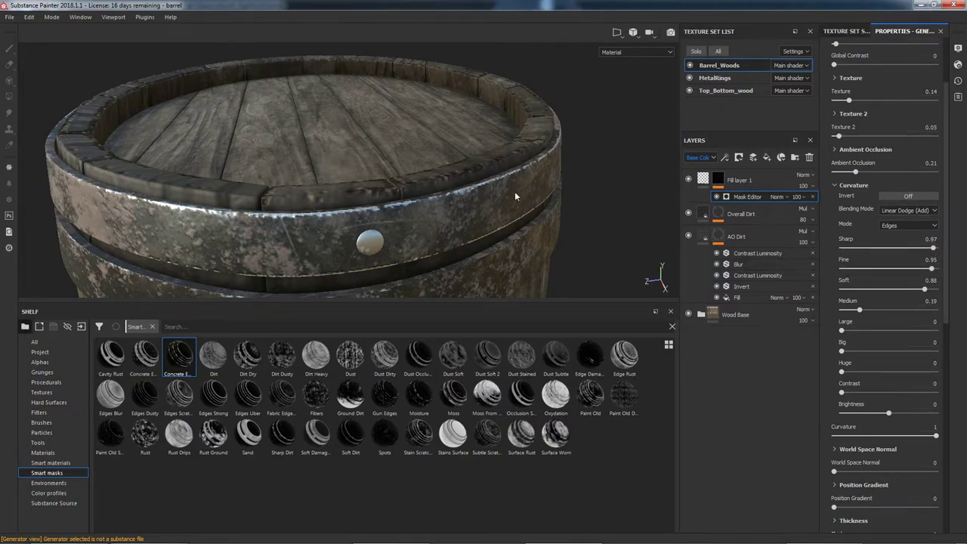
- Examine the refined edge damage on the barrel's rim, plank seams and overall shape
alt+drag(514, 196, 556, 131)
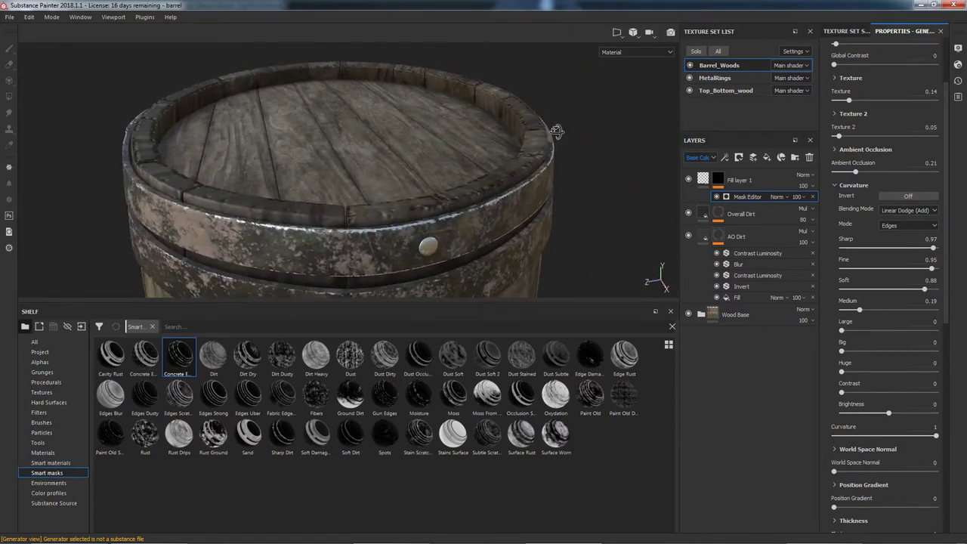
scroll(551, 169, down, 3)
alt+drag(549, 229, 534, 114)
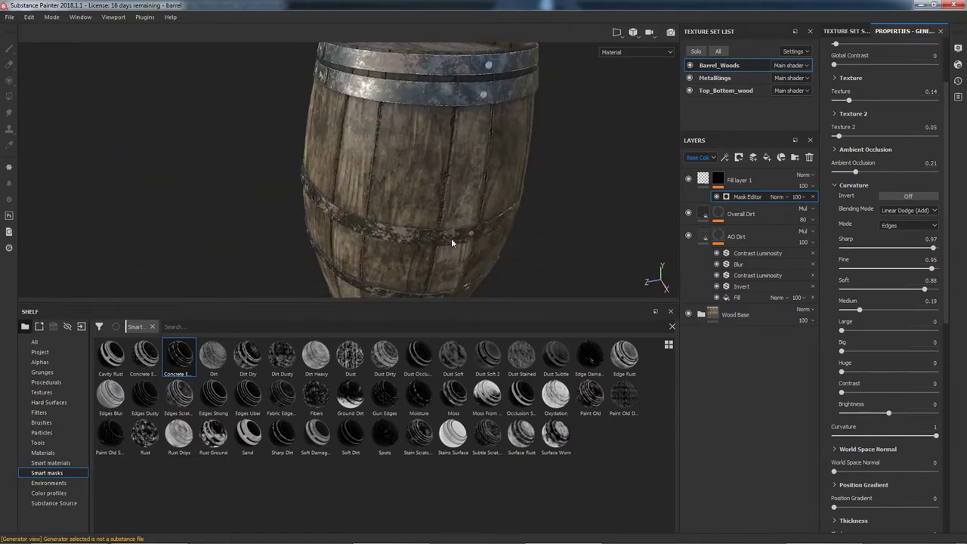
alt+drag(450, 238, 529, 200)
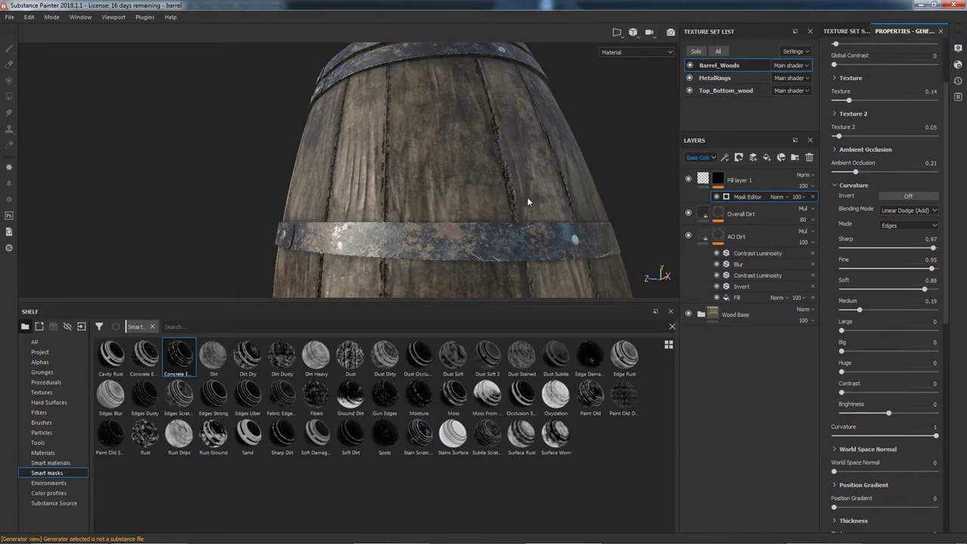
scroll(506, 154, down, 4)
alt+middle_drag(553, 199, 470, 163)
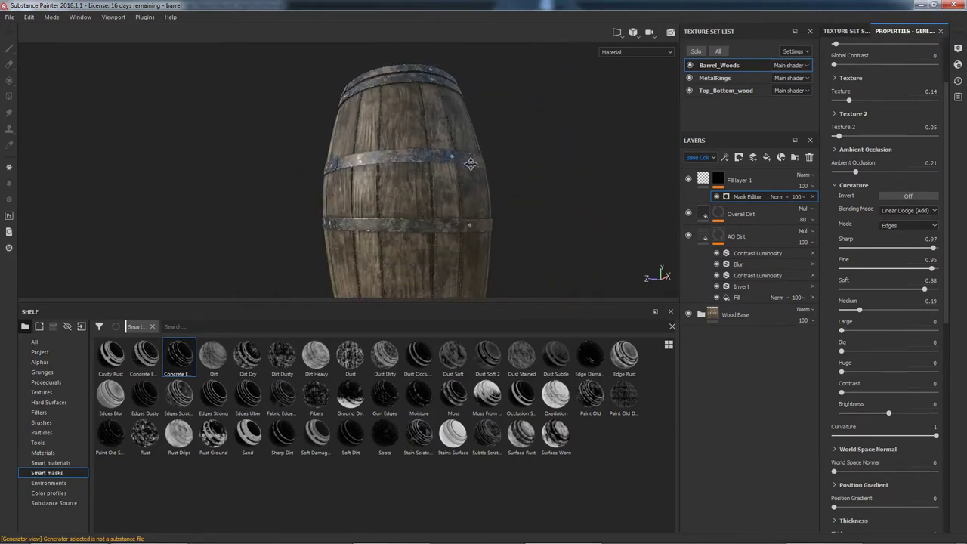
alt+drag(470, 164, 499, 173)
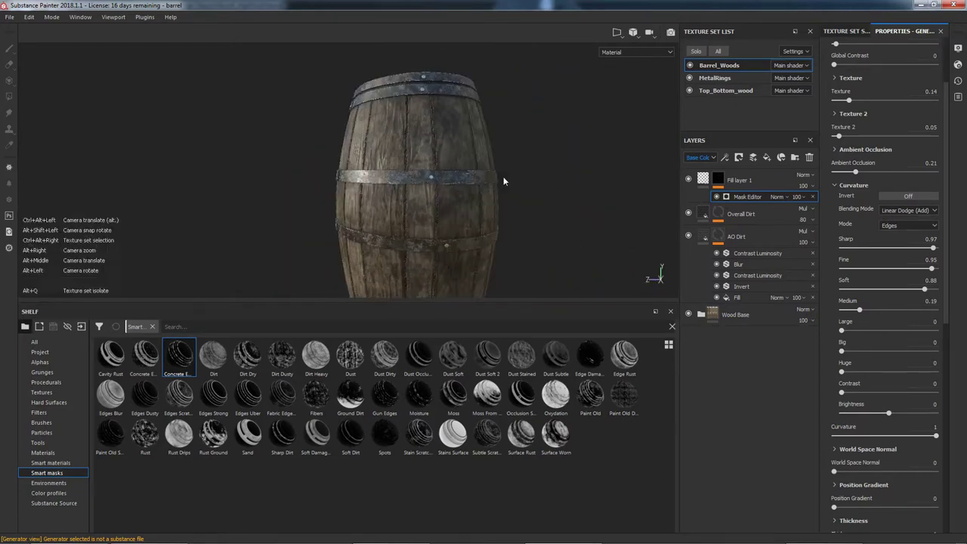
alt+right_drag(503, 178, 532, 204)
alt+middle_drag(529, 191, 500, 178)
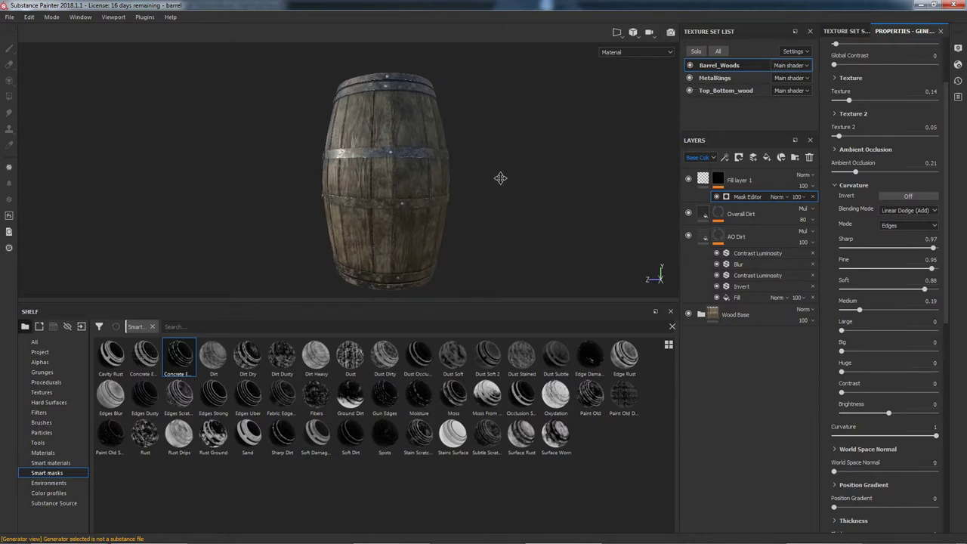
alt+drag(500, 179, 504, 185)
- Add a paint effect above the Mask Editor and set the brush to hardness 0.49 and size 24.58
right_click(742, 196)
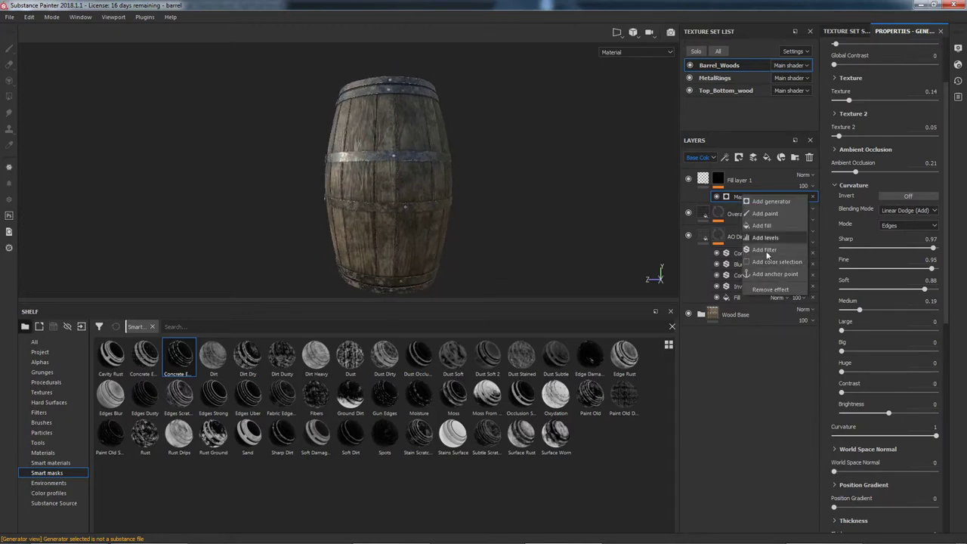
click(765, 213)
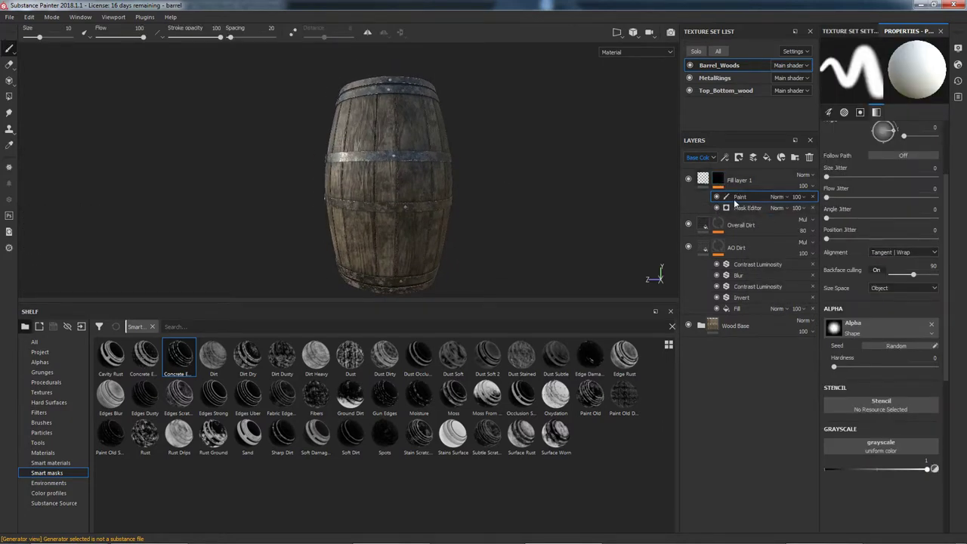
click(13, 51)
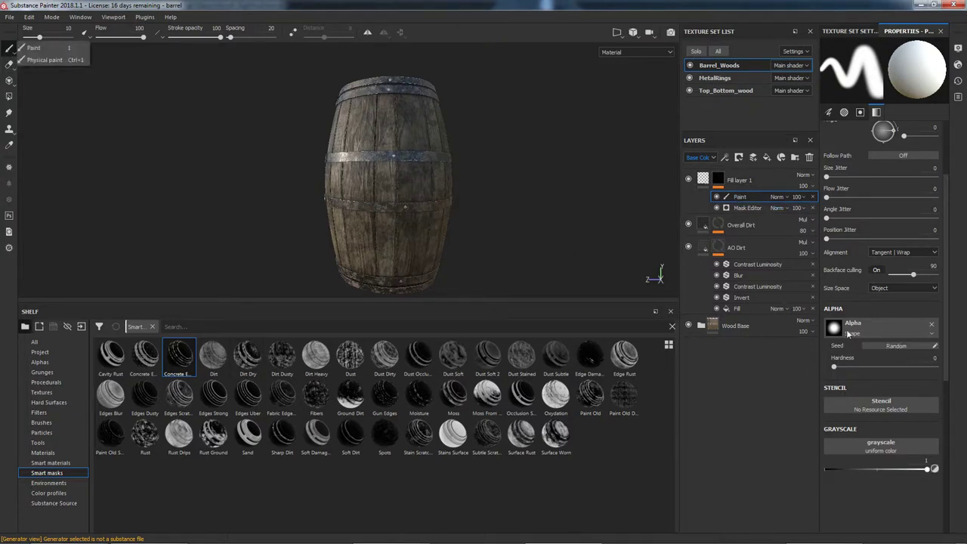
mouse_move(834, 367)
mouse_down()
mouse_move(933, 367)
mouse_move(883, 367)
mouse_up()
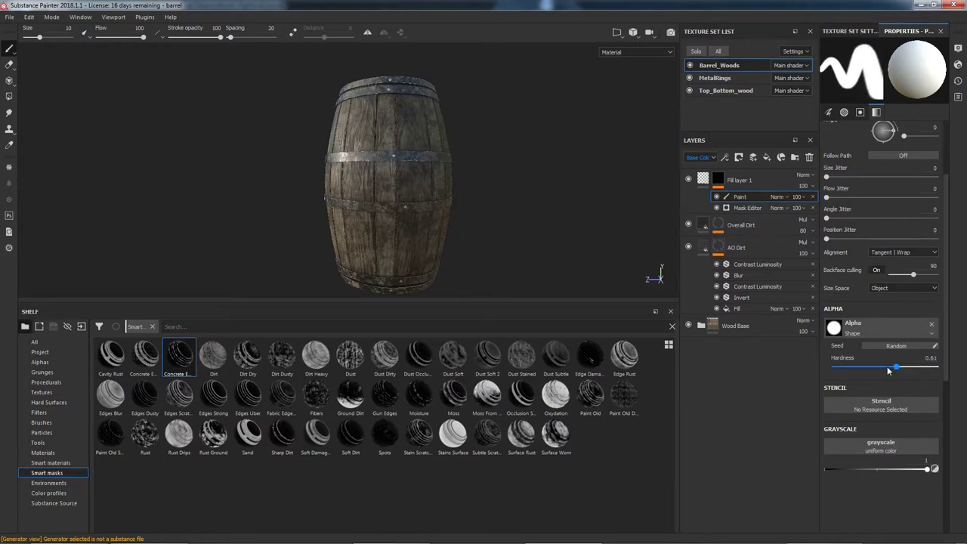
ctrl+right_drag(375, 192, 415, 191)
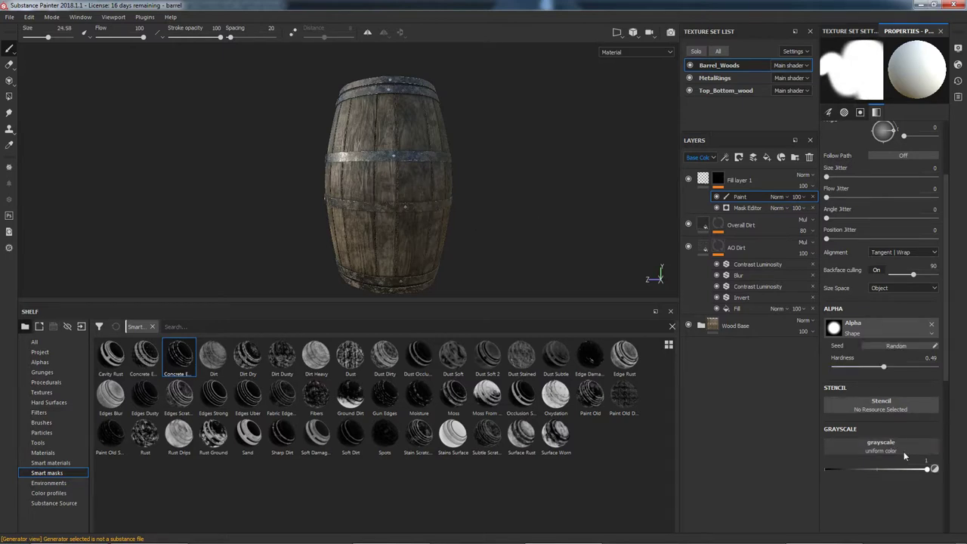
- Set the paint brush's grayscale to 0 and paint out edge damage across the middle of the barrel's planks
drag(927, 470, 810, 476)
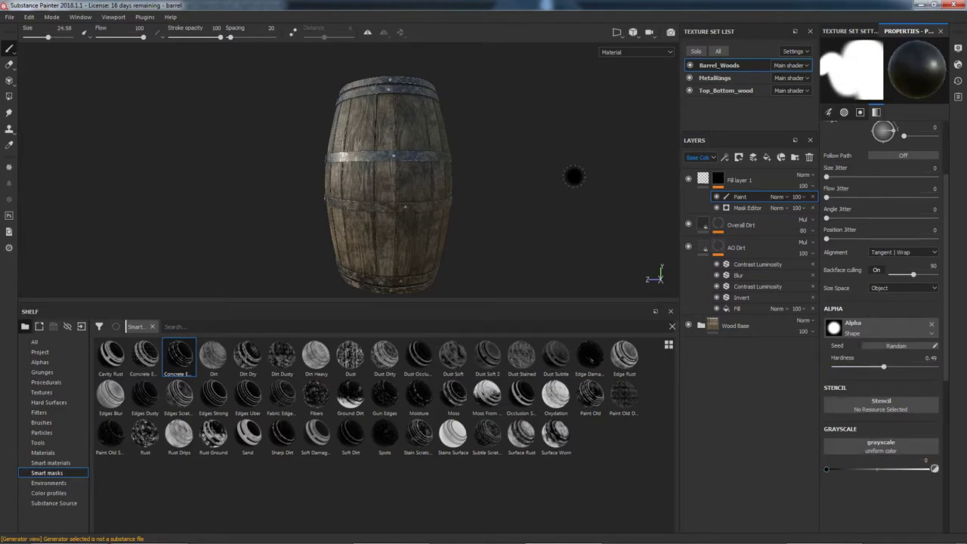
drag(370, 158, 460, 181)
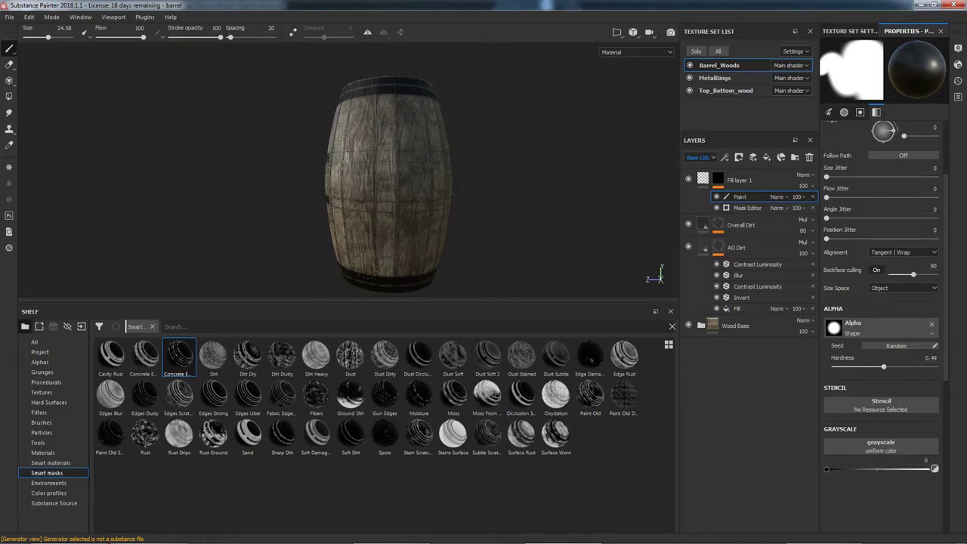
right_click(509, 216)
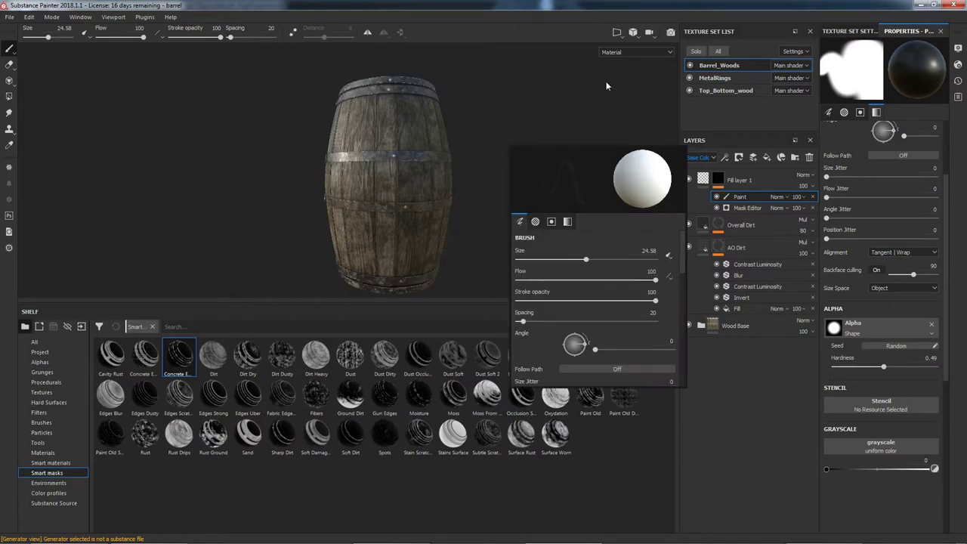
- Switch to the 2D-only view of the plank UVs and enlarge the brush to size 35.48
click(616, 33)
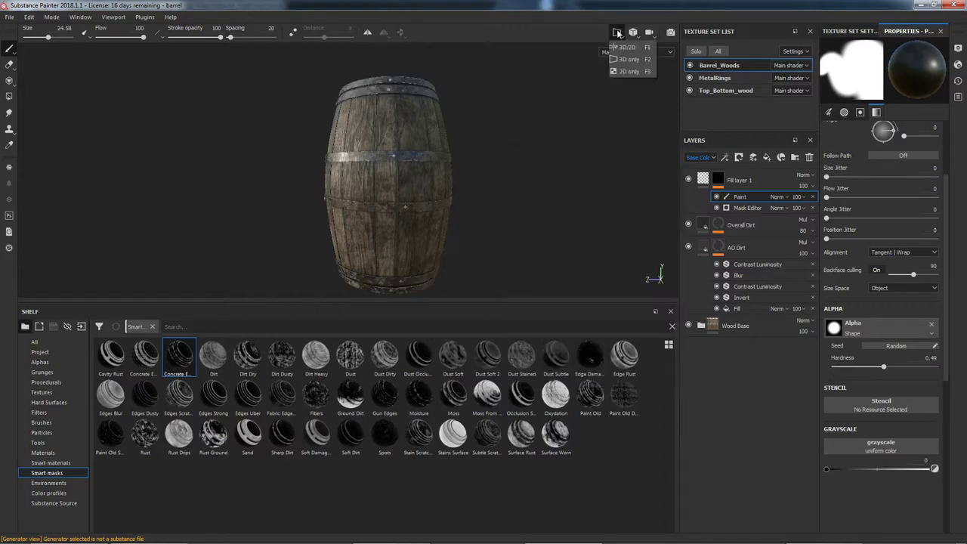
click(627, 71)
scroll(219, 140, up, 3)
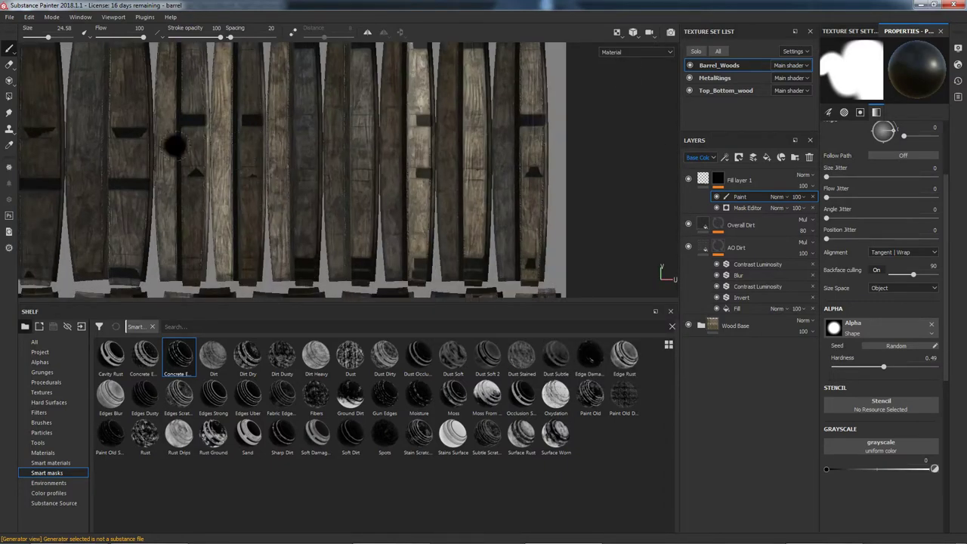
scroll(316, 213, down, 5)
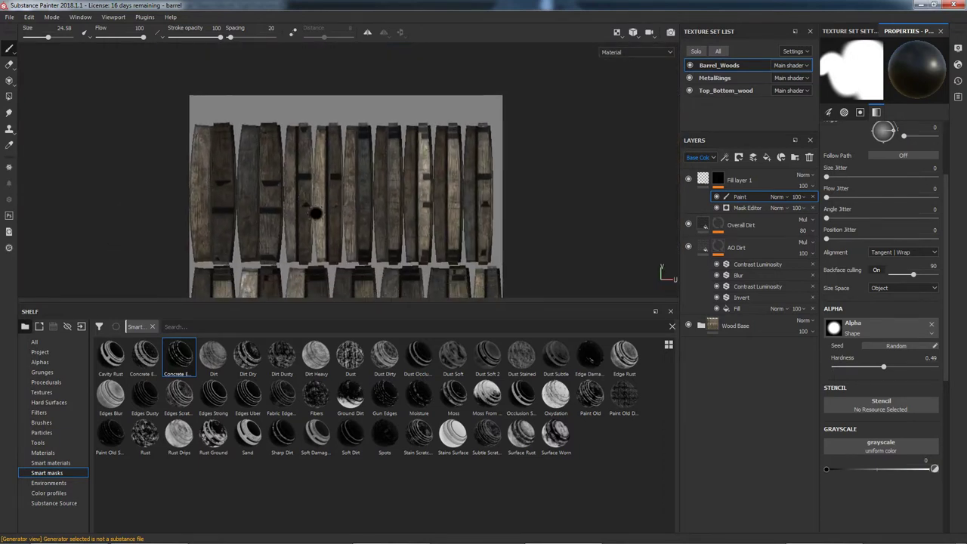
key(bracketright)
key(bracketright)
key(bracketright)
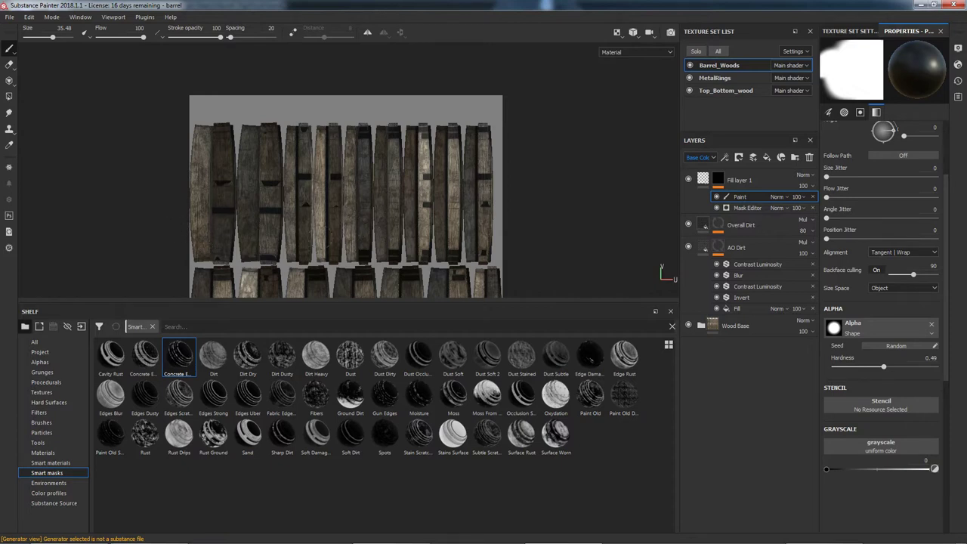
scroll(500, 233, down, 1)
alt+middle_drag(534, 248, 514, 114)
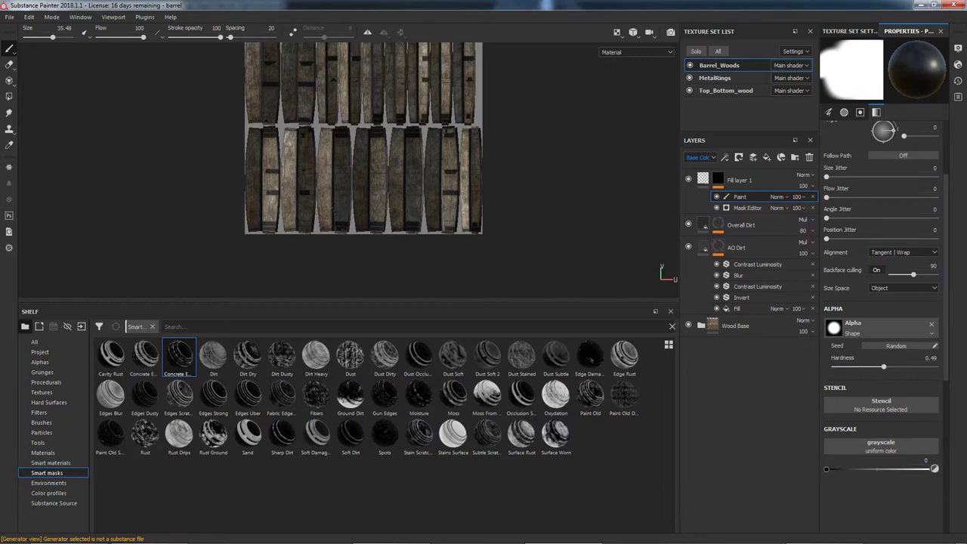
- Enlarge the brush to size 99.08 over the plank UVs and return to the 3D-only view
ctrl+right_drag(503, 182, 483, 178)
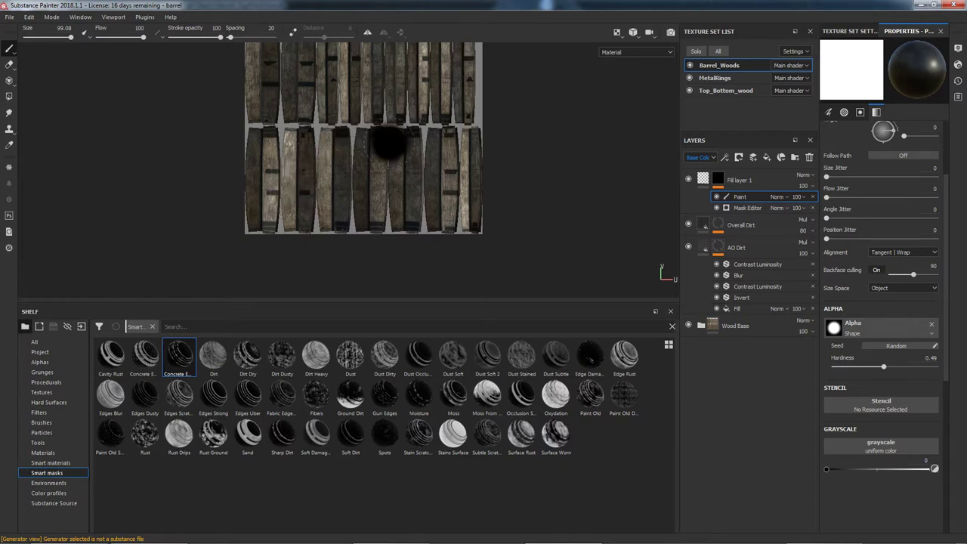
scroll(384, 147, down, 3)
middle_drag(498, 123, 472, 184)
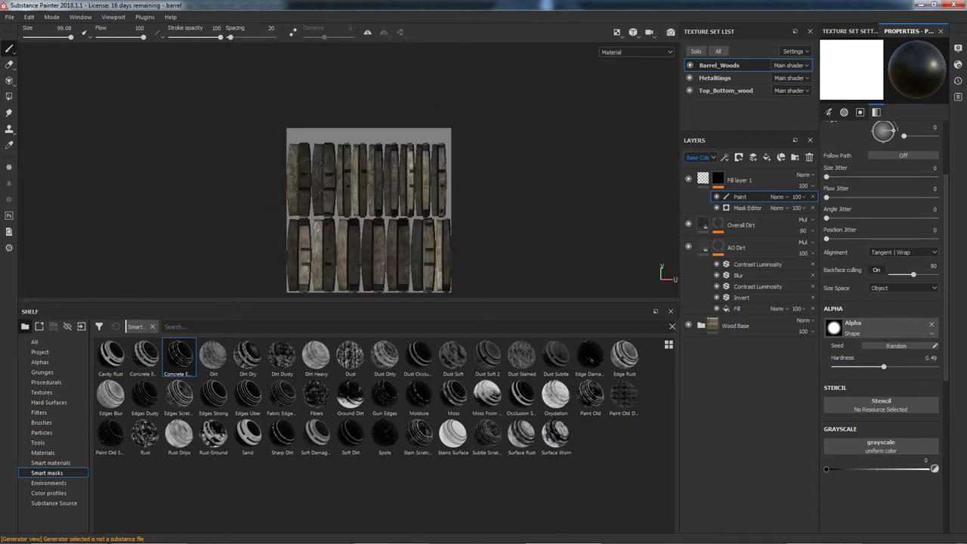
right_click(445, 187)
click(616, 32)
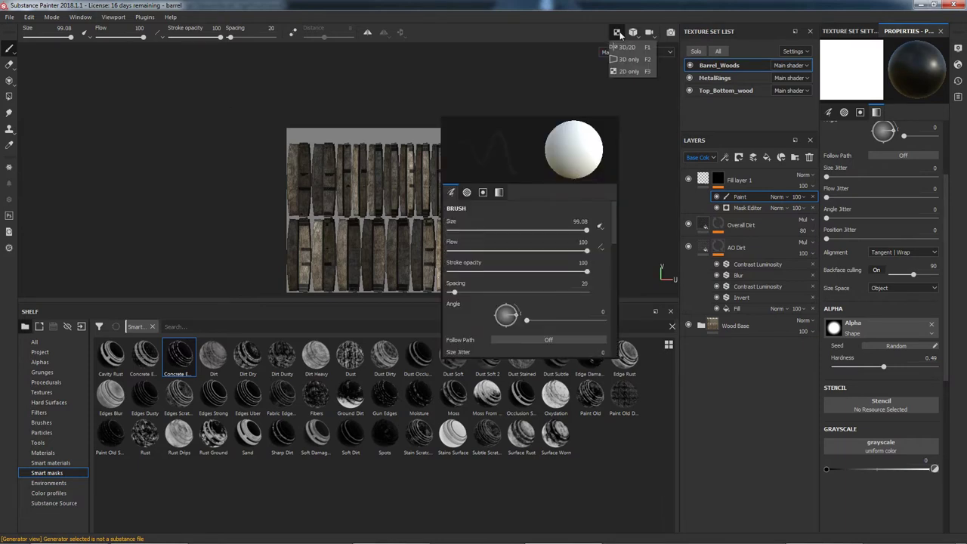
click(629, 60)
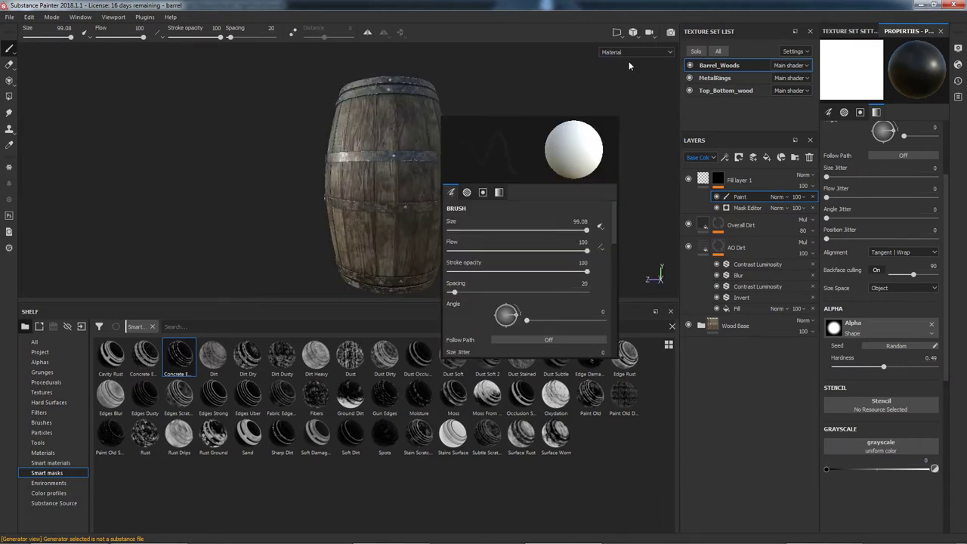
- Examine the painted-back edge damage on the barrel's top rim, side planks and lower end from several angles
right_click(401, 105)
scroll(208, 175, up, 4)
click(189, 167)
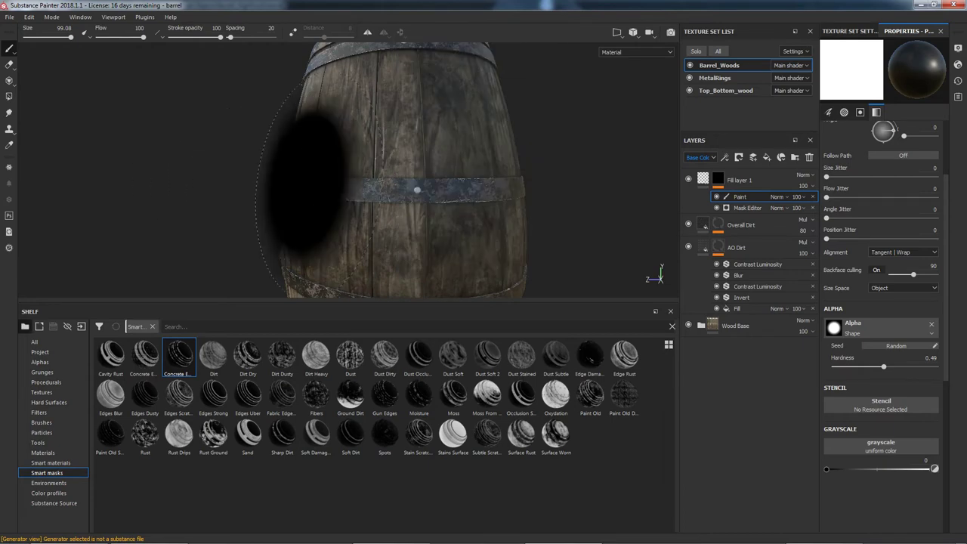
mouse_move(156, 157)
alt+mouse_down()
mouse_move(416, 179)
mouse_move(408, 151)
alt+mouse_up()
alt+drag(395, 116, 442, 268)
mouse_move(455, 168)
alt+mouse_down()
mouse_move(473, 218)
mouse_move(481, 142)
alt+mouse_up()
scroll(483, 233, down, 3)
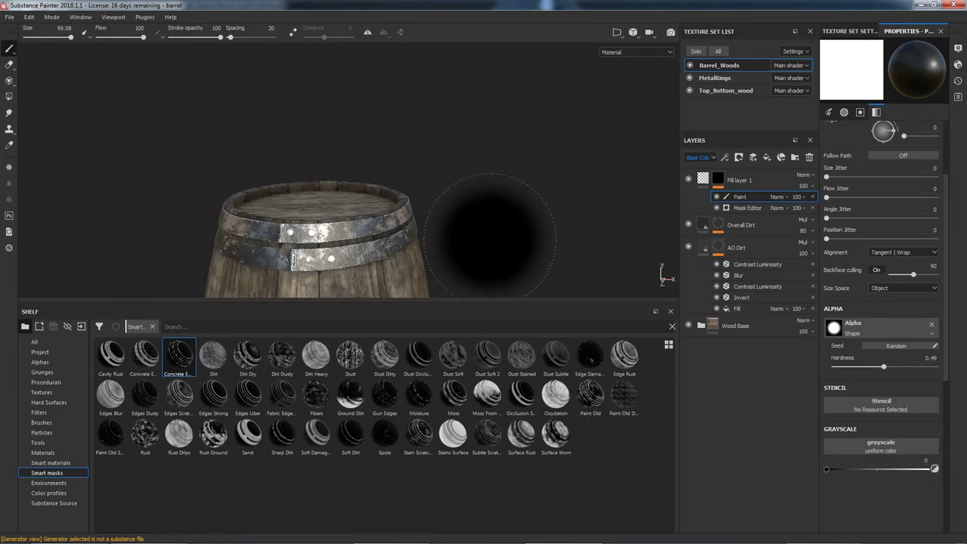
alt+middle_drag(489, 239, 485, 99)
alt+middle_drag(483, 181, 490, 103)
alt+middle_drag(500, 212, 518, 112)
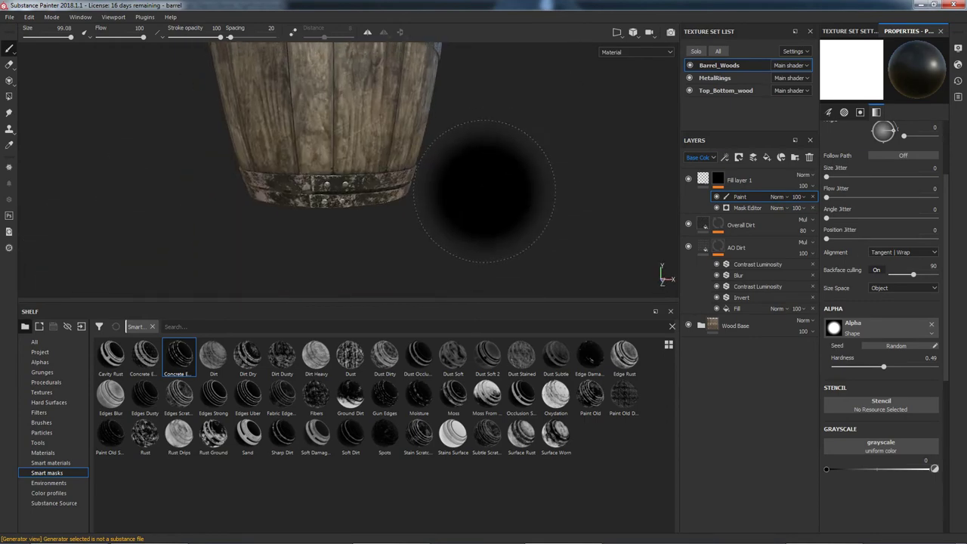
mouse_move(484, 191)
alt+mouse_down()
mouse_move(494, 115)
mouse_move(498, 158)
mouse_move(475, 161)
mouse_move(550, 141)
mouse_move(554, 158)
mouse_move(509, 210)
mouse_move(495, 146)
alt+mouse_up()
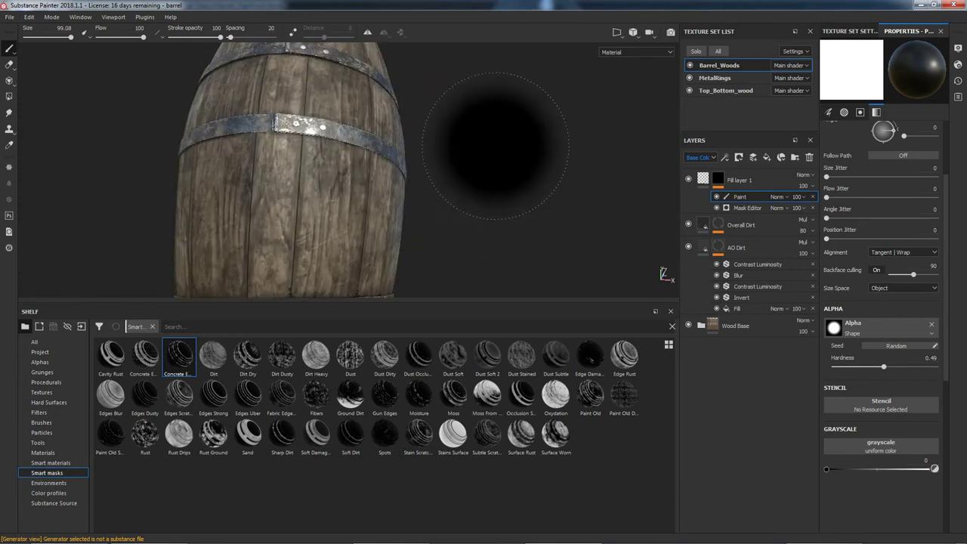
alt+middle_drag(495, 146, 501, 255)
alt+drag(528, 163, 475, 207)
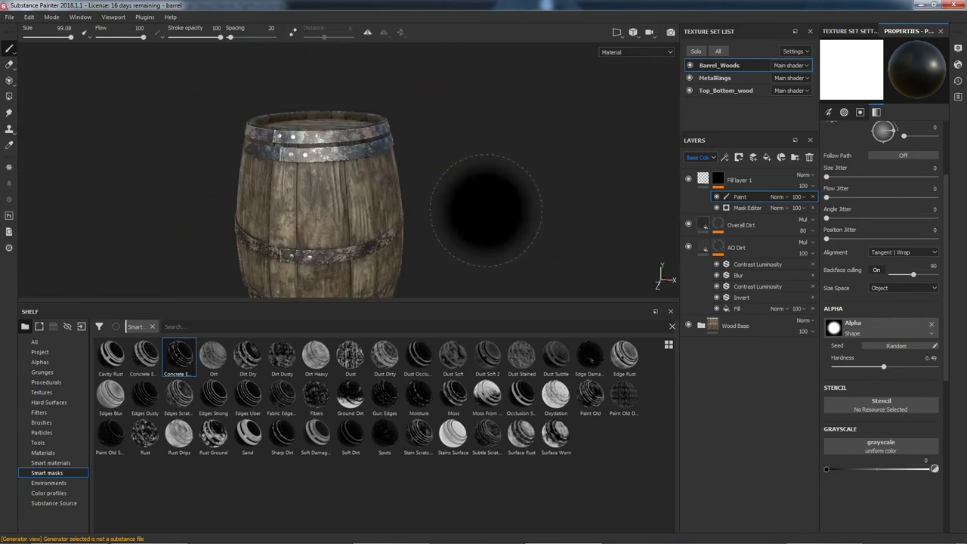
alt+middle_drag(488, 223, 526, 145)
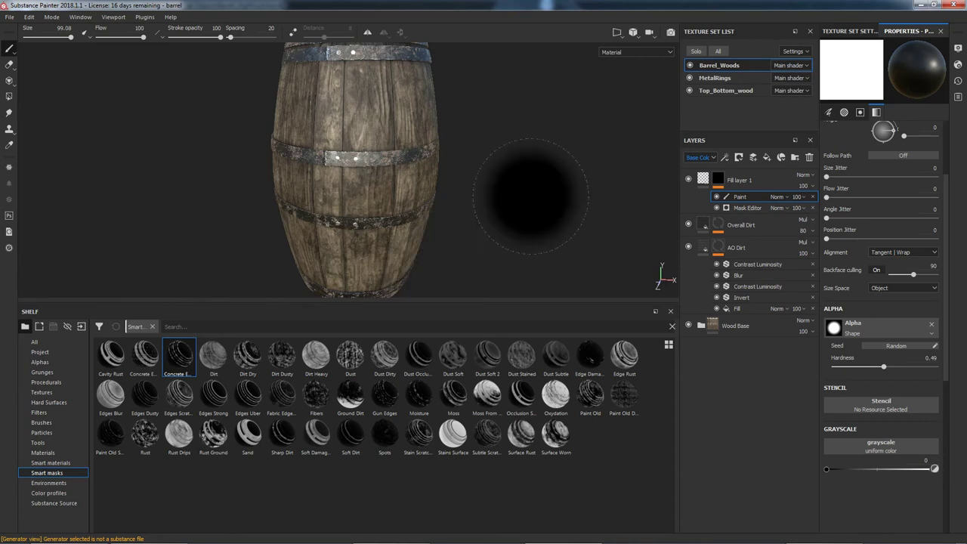
mouse_move(531, 197)
alt+mouse_down()
mouse_move(492, 194)
mouse_move(511, 168)
mouse_move(507, 180)
mouse_move(425, 198)
alt+mouse_up()
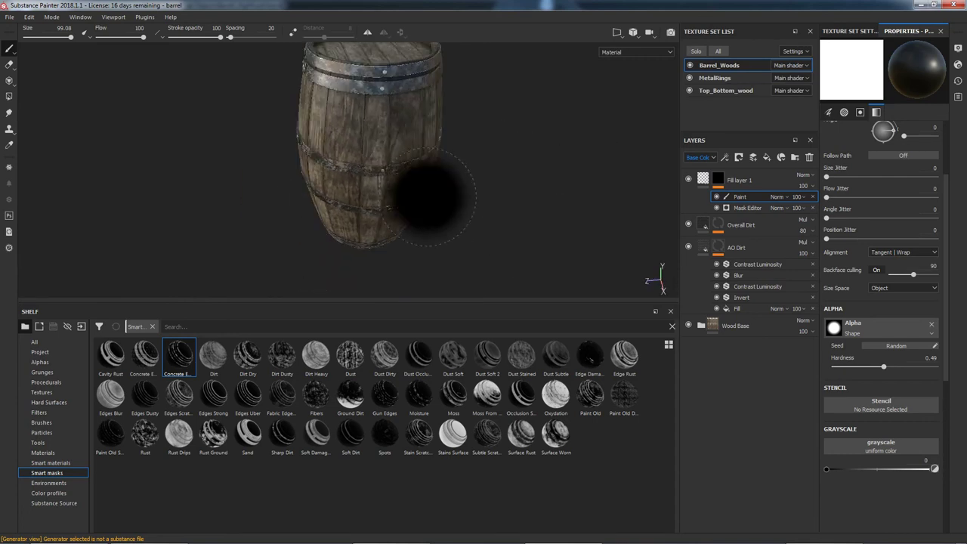